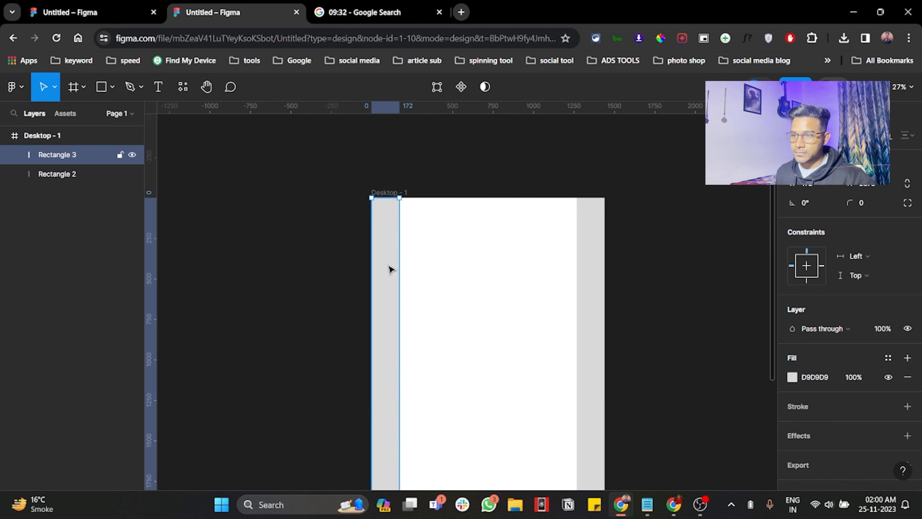
Step: Add a text box near the upper-left of the white content area and paste "Lorem ipsum dolor sit amet, consectetur adipiscing elit." from the notes app
{"action": "left_click", "coordinate": [158, 87]}
{"action": "left_click_drag", "start_coordinate": [399, 221], "coordinate": [482, 253]}
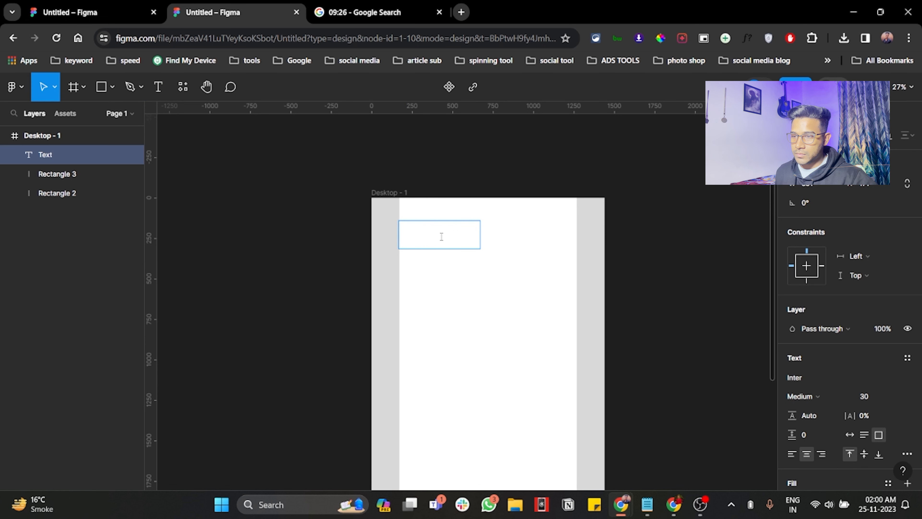
{"action": "key", "text": "alt+Tab"}
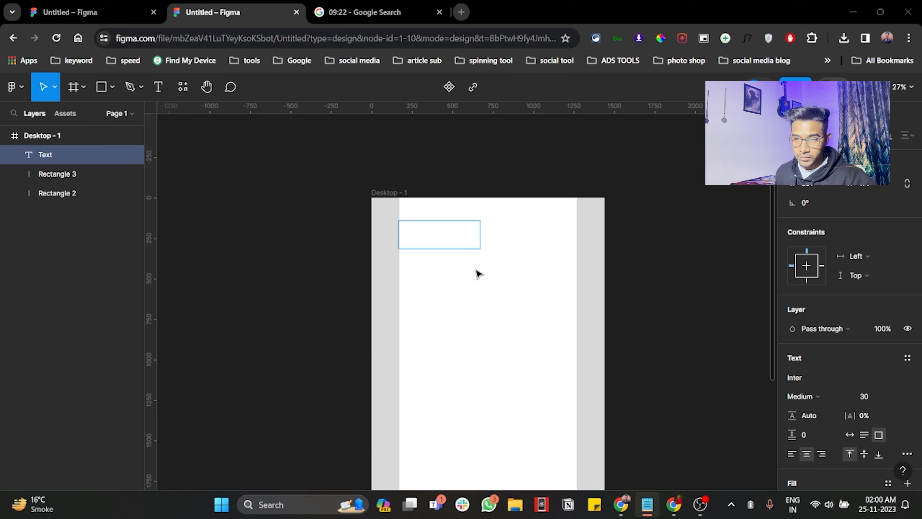
{"action": "key", "text": "alt+Tab"}
{"action": "type", "text": "Lorem ipsum dolor sit amet, consectetur adipiscing elit."}
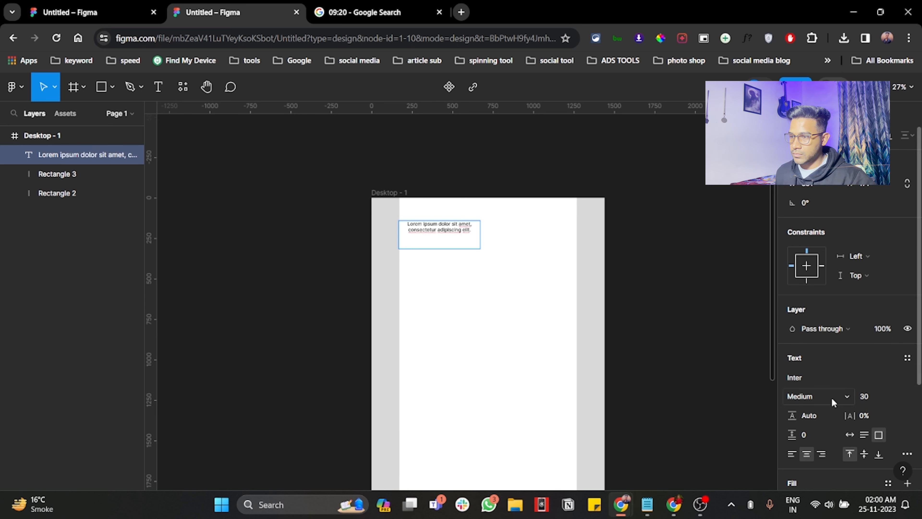
Step: Set the font size of the whole heading text to 50
{"action": "key", "text": "Escape"}
{"action": "key", "text": "ctrl+a"}
{"action": "left_click", "coordinate": [870, 398]}
{"action": "type", "text": "5"}
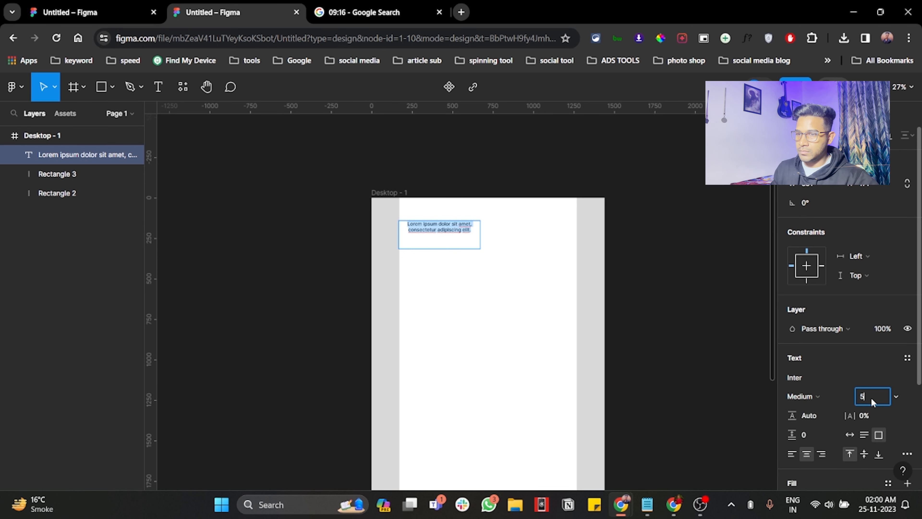
{"action": "type", "text": "0"}
{"action": "key", "text": "Return"}
Step: Widen the heading's text box to about 674 px so the text wraps onto two lines
{"action": "scroll", "coordinate": [459, 250], "scroll_direction": "up", "scroll_amount": 1}
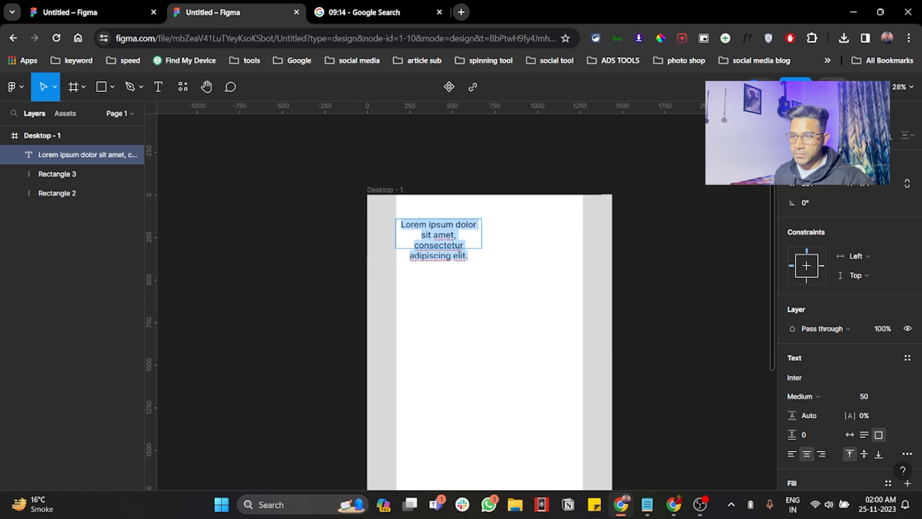
{"action": "scroll", "coordinate": [460, 250], "scroll_direction": "up", "scroll_amount": 2}
{"action": "left_click", "coordinate": [528, 233]}
{"action": "scroll", "coordinate": [528, 233], "scroll_direction": "down", "scroll_amount": 1}
{"action": "left_click_drag", "start_coordinate": [509, 231], "coordinate": [547, 223]}
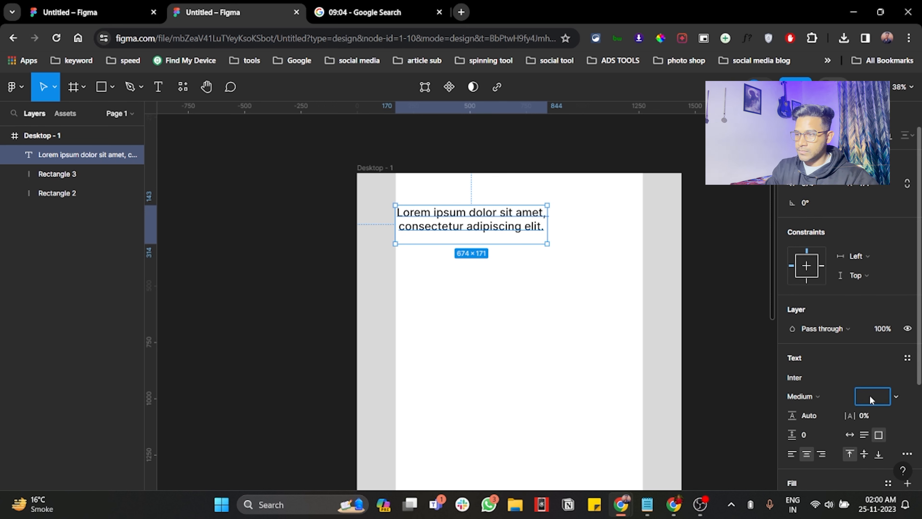
Step: Set the heading's font size to 40 and its weight to Bold
{"action": "type", "text": "40"}
{"action": "key", "text": "Return"}
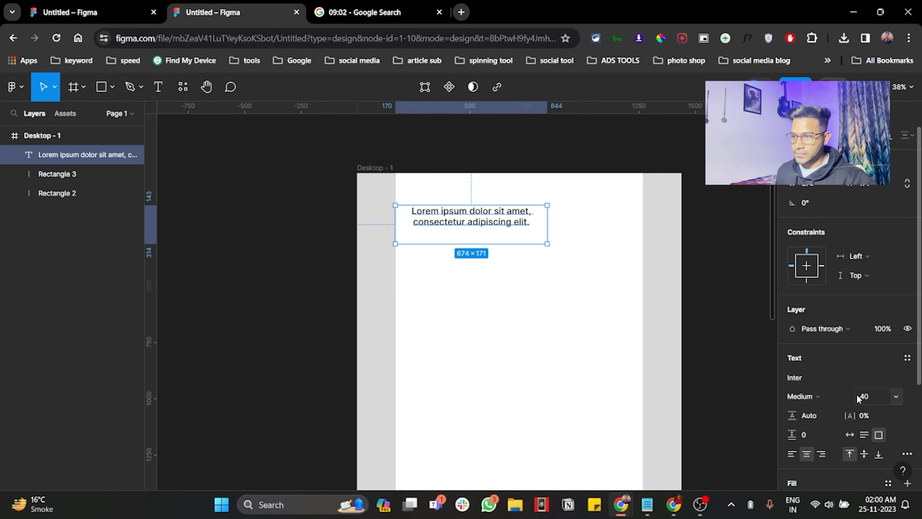
{"action": "left_click", "coordinate": [822, 400]}
{"action": "left_click", "coordinate": [813, 280]}
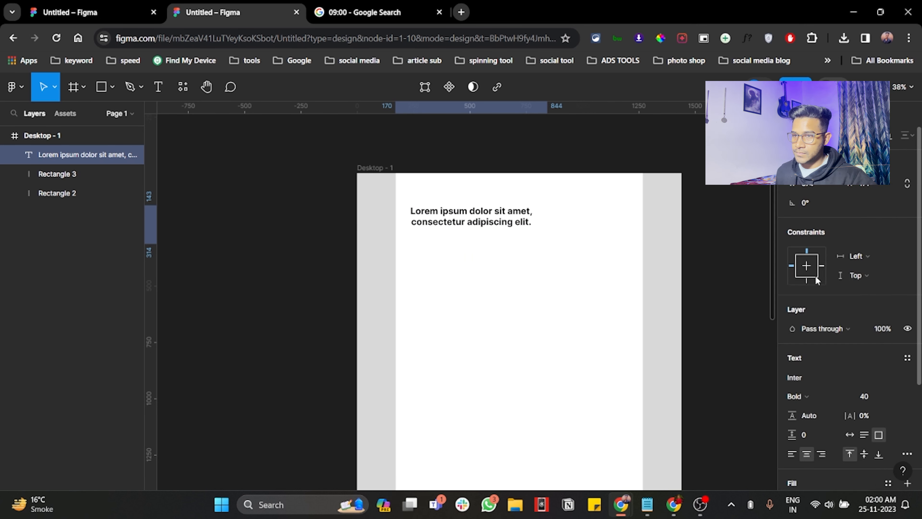
Step: Resize the heading's text box to about 555 × 95 and place a duplicate of it directly below
{"action": "left_click_drag", "start_coordinate": [546, 221], "coordinate": [520, 212]}
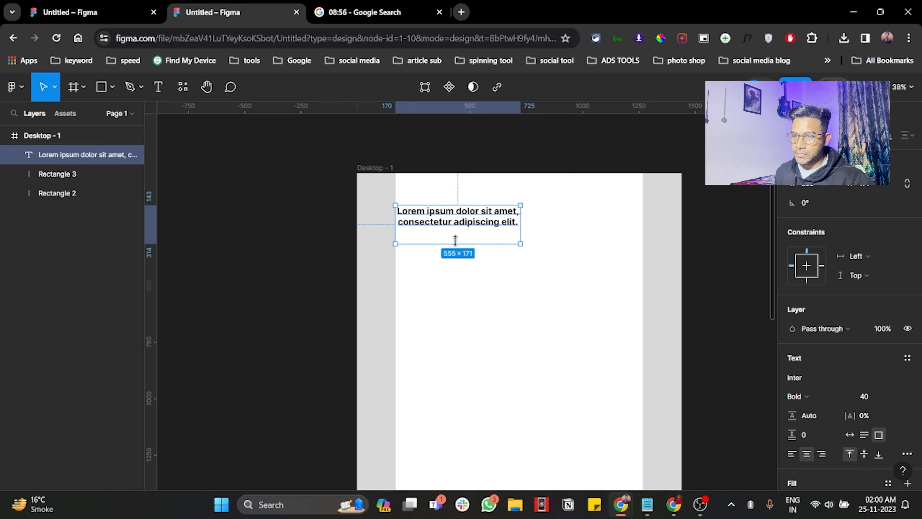
{"action": "mouse_move", "coordinate": [456, 242]}
{"action": "left_mouse_down"}
{"action": "mouse_move", "coordinate": [457, 226]}
{"action": "mouse_move", "coordinate": [460, 244]}
{"action": "left_mouse_up"}
{"action": "left_click", "coordinate": [458, 219]}
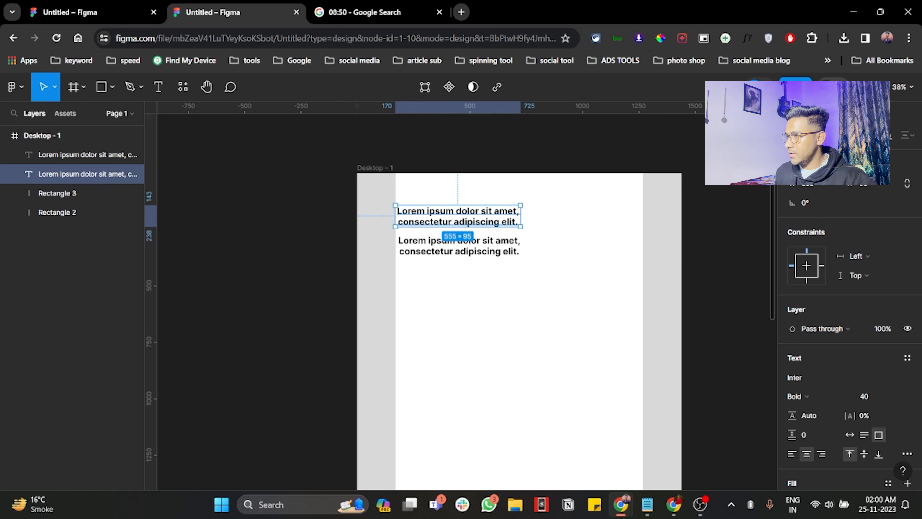
Step: Replace the duplicate heading's text with the longer Lorem ipsum paragraph copied from the notes app
{"action": "key", "text": "alt+Tab"}
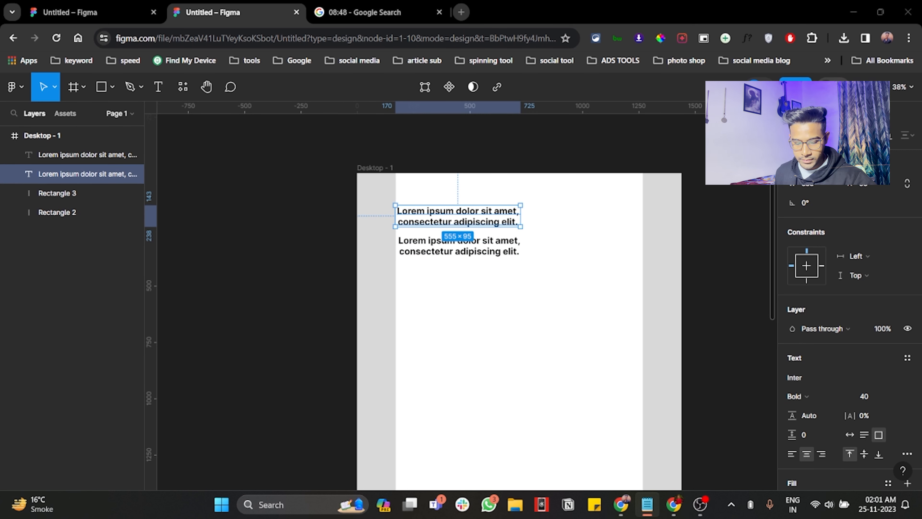
{"action": "left_click", "coordinate": [488, 244]}
{"action": "double_click", "coordinate": [489, 247]}
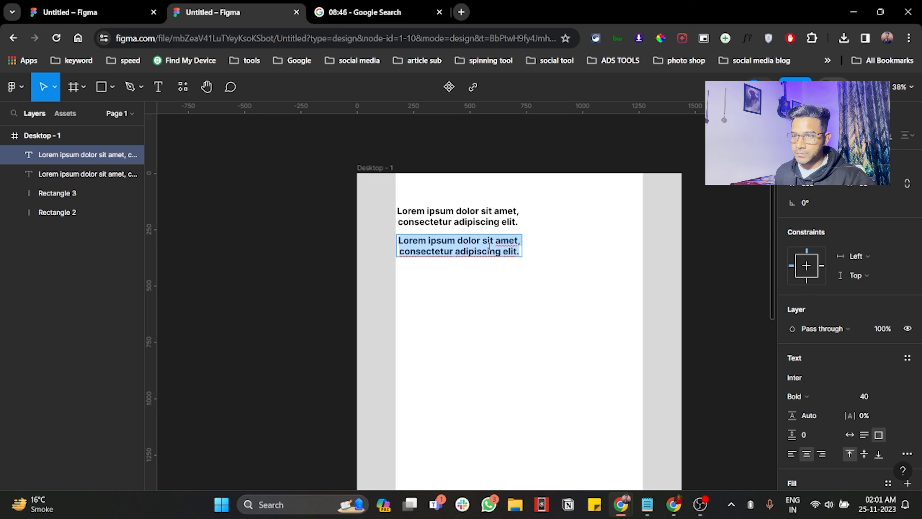
{"action": "type", "text": "Lorem ipsum dolor sit amet, consectetur adipiscing elit. Duis faucibus nulla mi, at luctus diam auctor id. Etiam pharetra metus quis vulputate convallis. Nullam interdum elementum sod"}
Step: Set the whole paragraph's font weight to Medium and its size to 25
{"action": "key", "text": "ctrl+a"}
{"action": "left_click", "coordinate": [806, 395]}
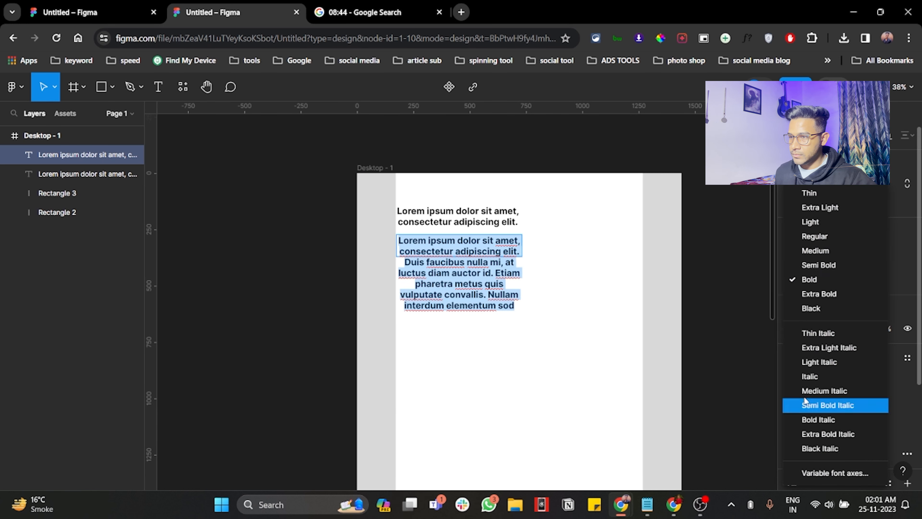
{"action": "left_click", "coordinate": [814, 250]}
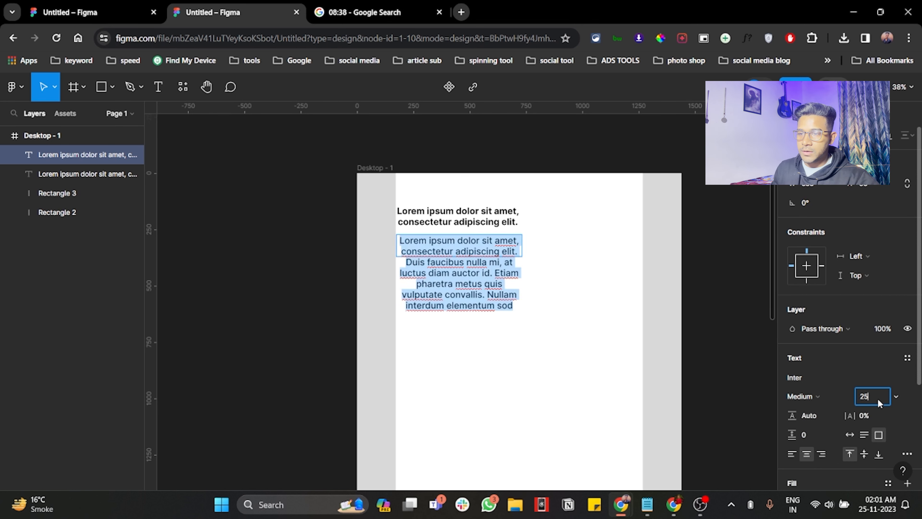
{"action": "key", "text": "Return"}
Step: Delete the end of the paragraph so that its text ends at "Etiam pharetra metus qu"
{"action": "left_click", "coordinate": [514, 245]}
{"action": "left_click_drag", "start_coordinate": [513, 255], "coordinate": [520, 282]}
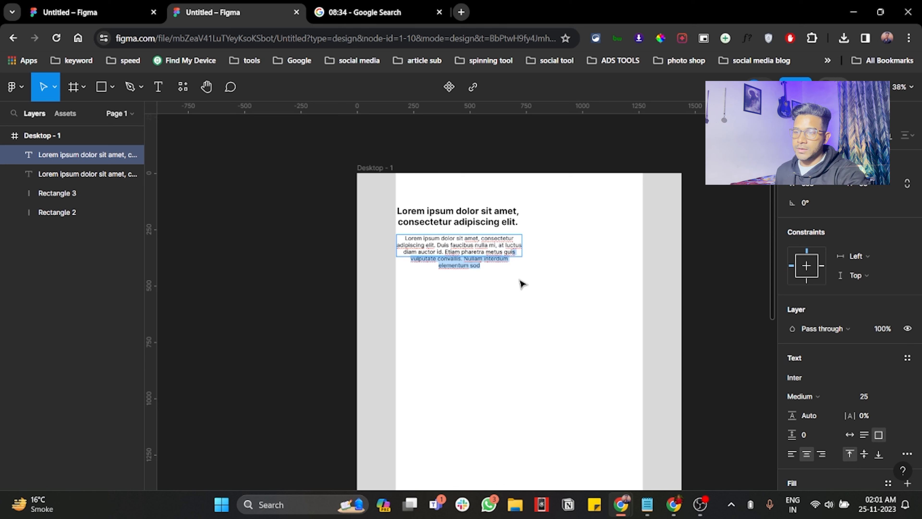
{"action": "key", "text": "BackSpace"}
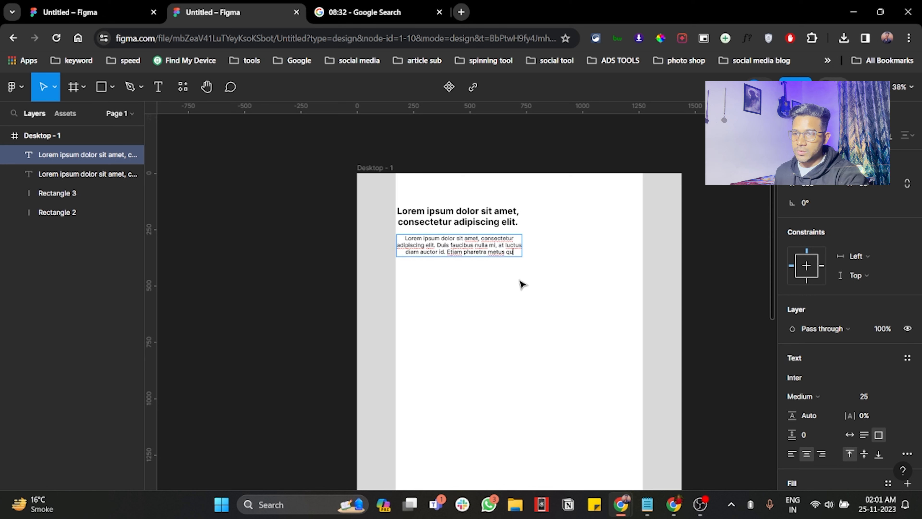
{"action": "scroll", "coordinate": [439, 254], "scroll_direction": "up", "scroll_amount": 3}
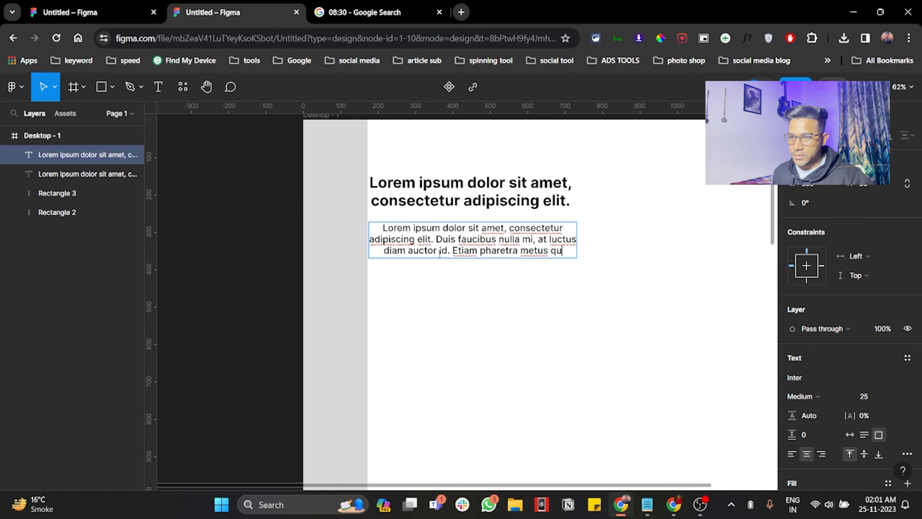
{"action": "key", "text": "Escape"}
Step: Adjust the paragraph's text box to about 558 px wide so its text fits on three lines
{"action": "left_click_drag", "start_coordinate": [572, 235], "coordinate": [565, 235]}
{"action": "left_click", "coordinate": [613, 248]}
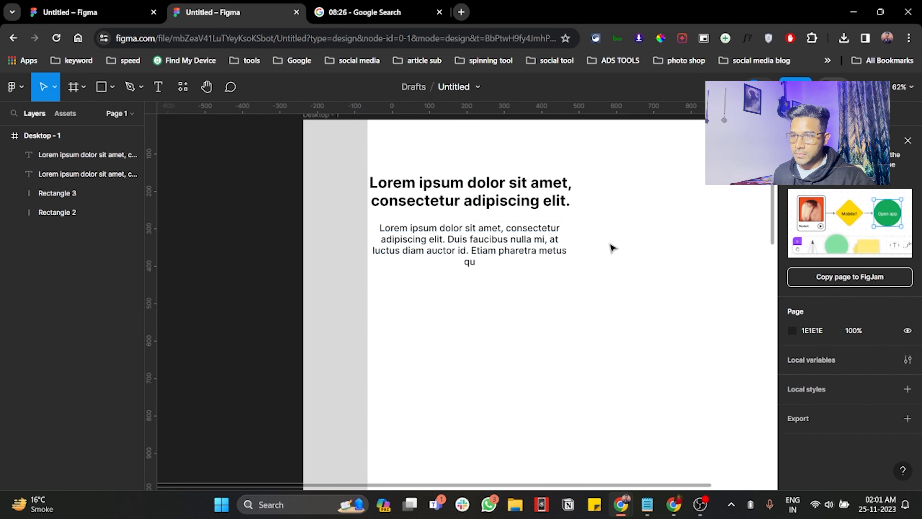
{"action": "scroll", "coordinate": [598, 262], "scroll_direction": "down", "scroll_amount": 3}
{"action": "left_click", "coordinate": [437, 254]}
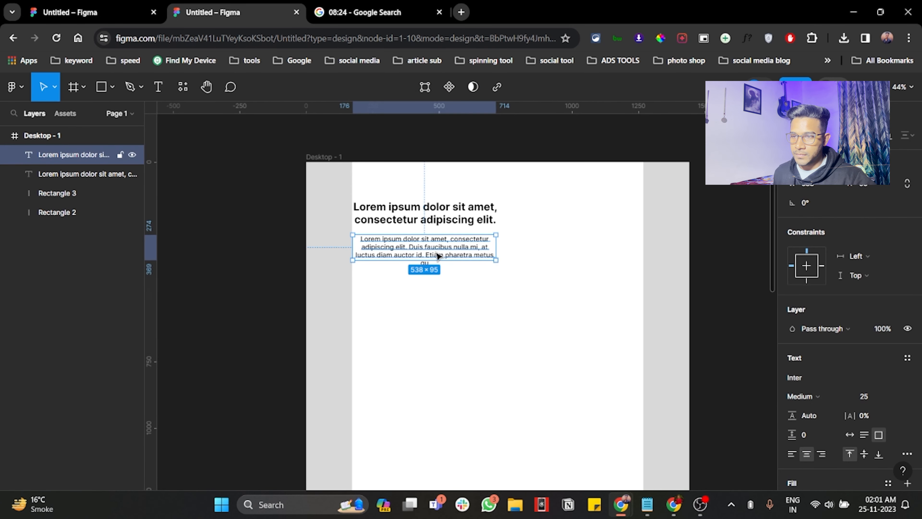
{"action": "scroll", "coordinate": [423, 259], "scroll_direction": "up", "scroll_amount": 3}
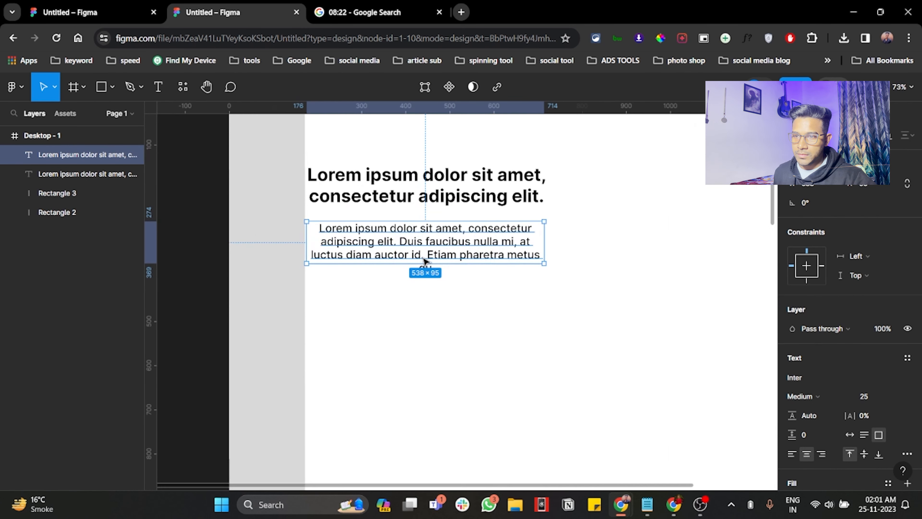
{"action": "left_click_drag", "start_coordinate": [545, 231], "coordinate": [553, 231]}
{"action": "scroll", "coordinate": [549, 232], "scroll_direction": "down", "scroll_amount": 3}
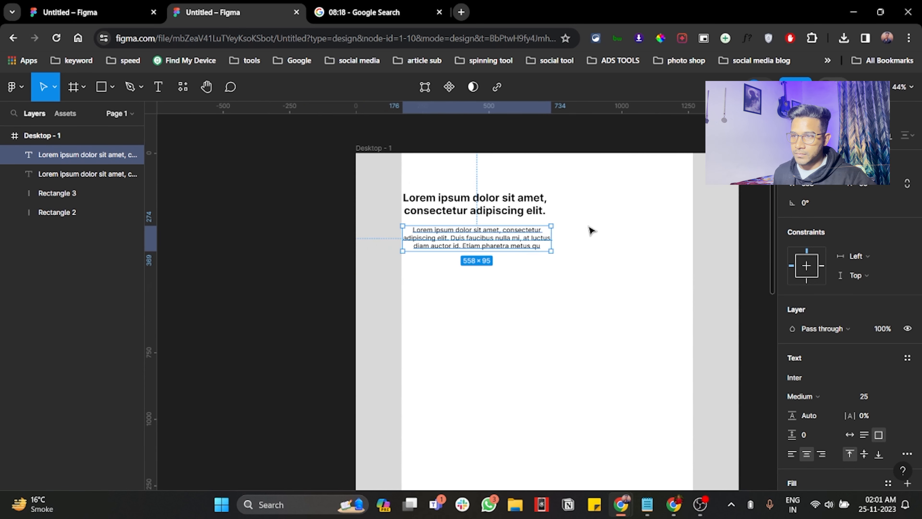
Step: Left-align the text of both the paragraph and the heading
{"action": "scroll", "coordinate": [591, 231], "scroll_direction": "right", "scroll_amount": 1}
{"action": "left_click", "coordinate": [590, 234]}
{"action": "scroll", "coordinate": [554, 245], "scroll_direction": "left", "scroll_amount": 1}
{"action": "left_click", "coordinate": [525, 242]}
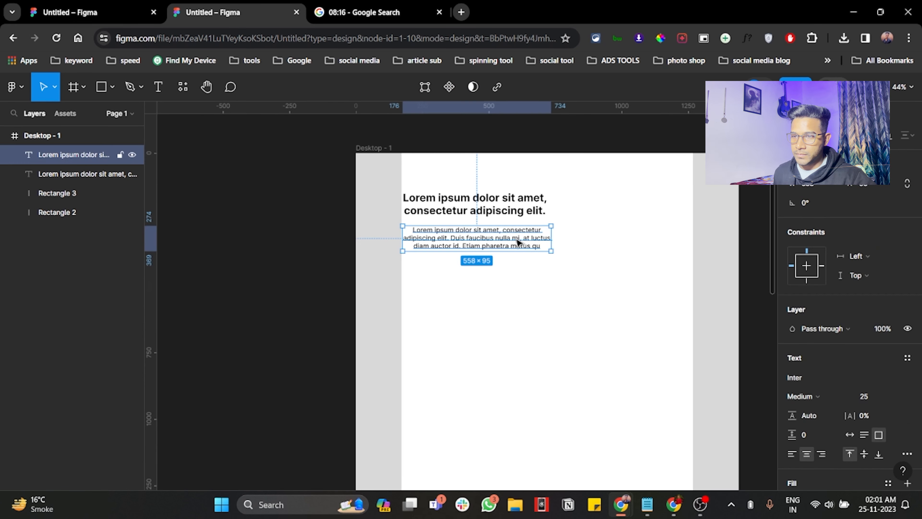
{"action": "left_click", "coordinate": [792, 454]}
{"action": "key", "text": "Tab"}
{"action": "left_click", "coordinate": [792, 454]}
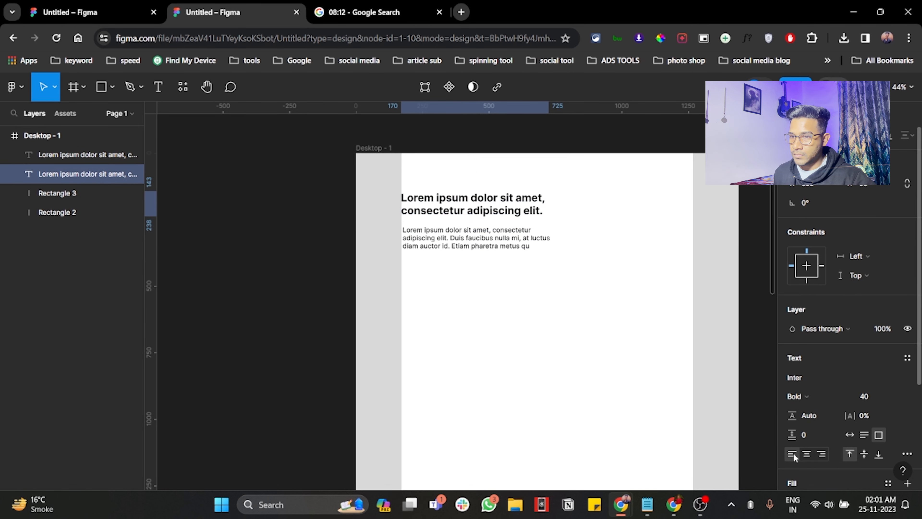
{"action": "left_click", "coordinate": [490, 240]}
{"action": "left_click", "coordinate": [616, 224]}
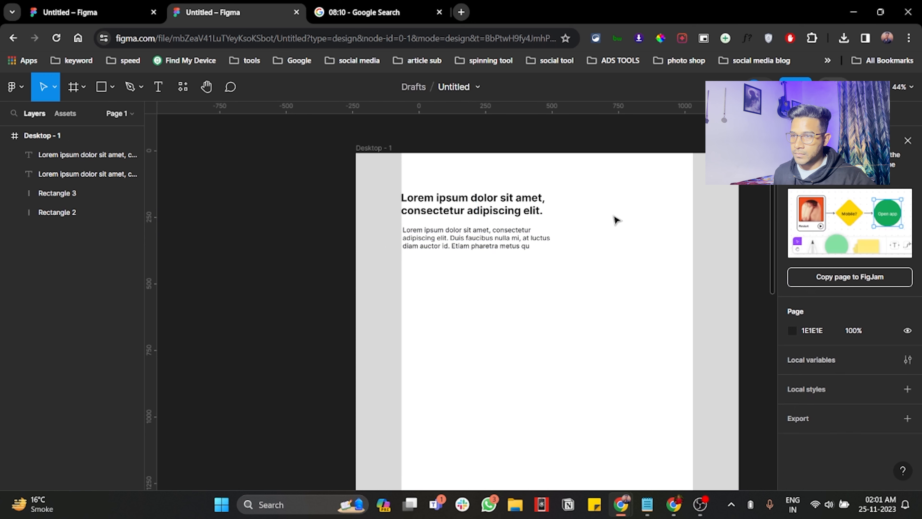
Step: Draw a rectangle of about 500 × 280 beside the heading, ending at the right margin rectangle
{"action": "left_click", "coordinate": [533, 210]}
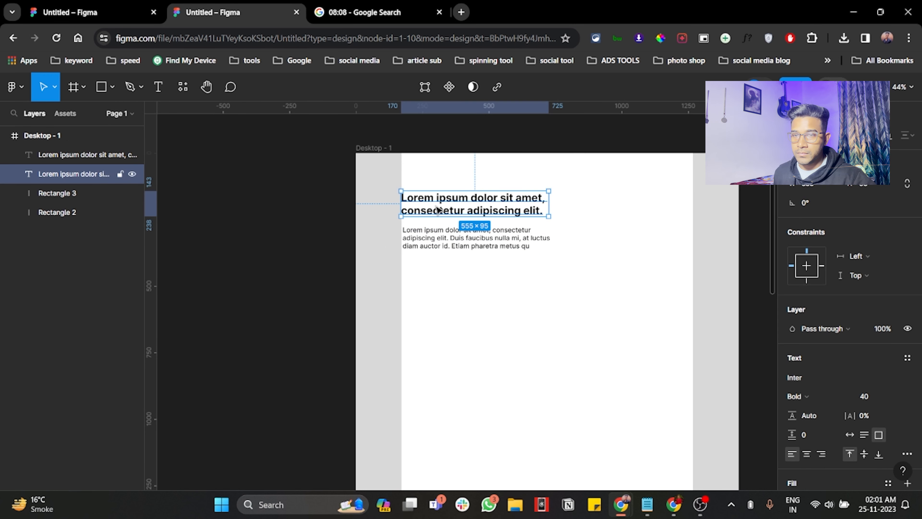
{"action": "key", "text": "r"}
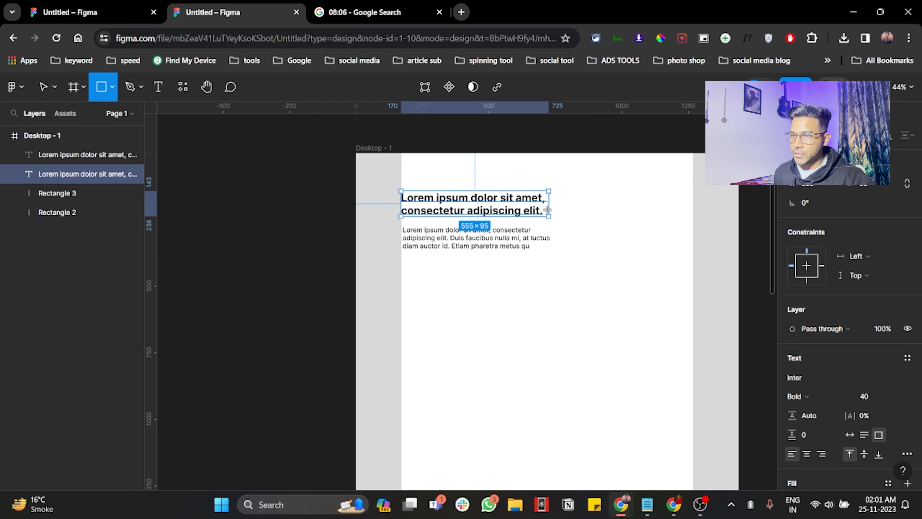
{"action": "left_click_drag", "start_coordinate": [560, 191], "coordinate": [693, 268]}
{"action": "left_click_drag", "start_coordinate": [652, 237], "coordinate": [652, 233]}
{"action": "left_click", "coordinate": [616, 301]}
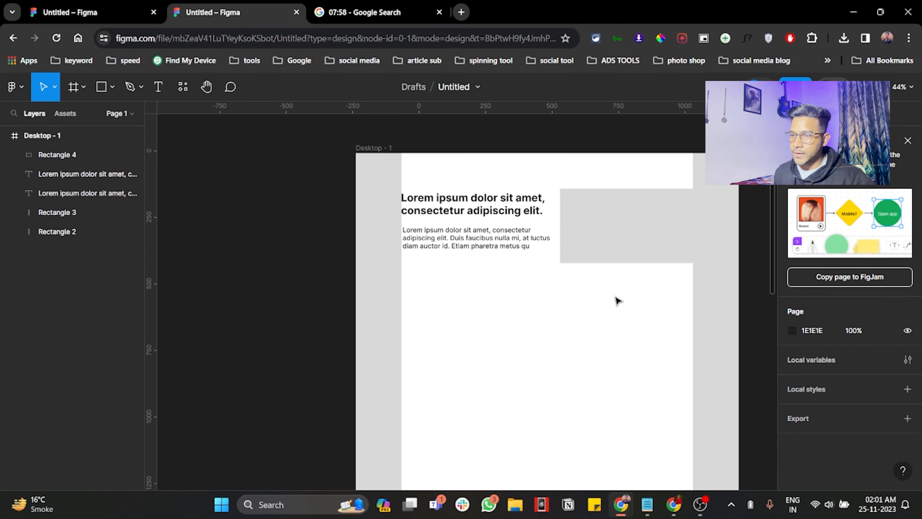
Step: Change the fill of the 500 × 280 rectangle to the darker grey BCBCBC
{"action": "scroll", "coordinate": [615, 298], "scroll_direction": "right", "scroll_amount": 1}
{"action": "left_click_drag", "start_coordinate": [596, 237], "coordinate": [602, 237]}
{"action": "left_click", "coordinate": [792, 376]}
{"action": "mouse_move", "coordinate": [631, 201]}
{"action": "left_mouse_down"}
{"action": "mouse_move", "coordinate": [634, 226]}
{"action": "mouse_move", "coordinate": [618, 206]}
{"action": "left_mouse_up"}
{"action": "key", "text": "ctrl+z"}
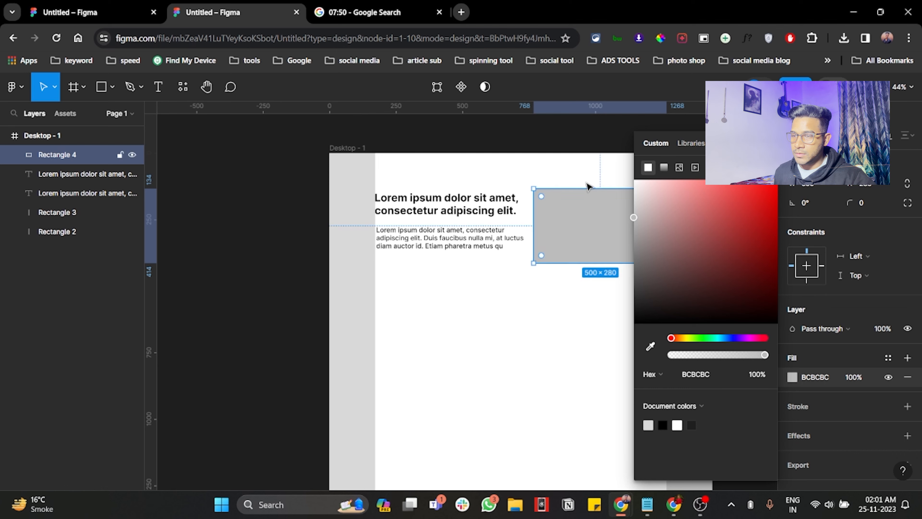
{"action": "left_click", "coordinate": [745, 187]}
Step: Move the dark grey rectangle down so its top edge aligns with the top of the heading's text box
{"action": "scroll", "coordinate": [757, 214], "scroll_direction": "right", "scroll_amount": 1}
{"action": "left_click", "coordinate": [597, 219]}
{"action": "left_click", "coordinate": [589, 219]}
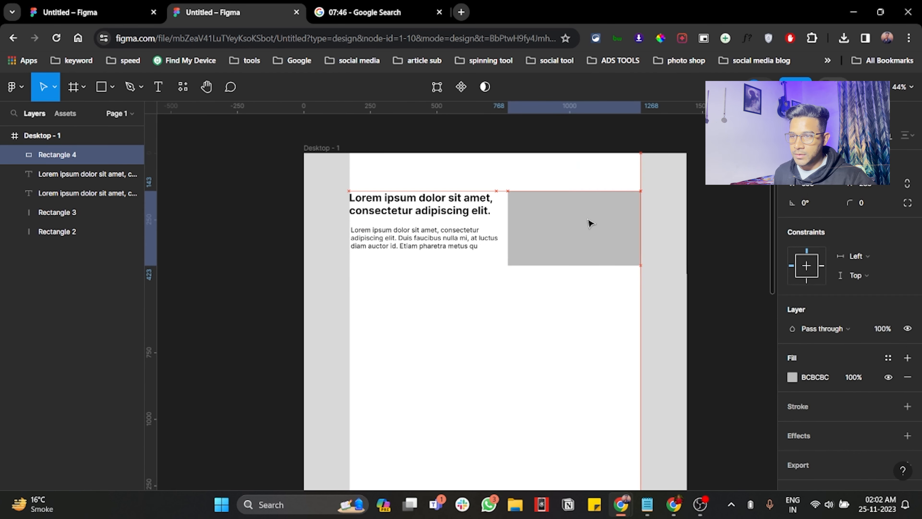
Step: Draw a rectangle of about 316 × 46 below the paragraph and enlarge the dark grey rectangle to about 505 × 300
{"action": "scroll", "coordinate": [590, 222], "scroll_direction": "right", "scroll_amount": 3}
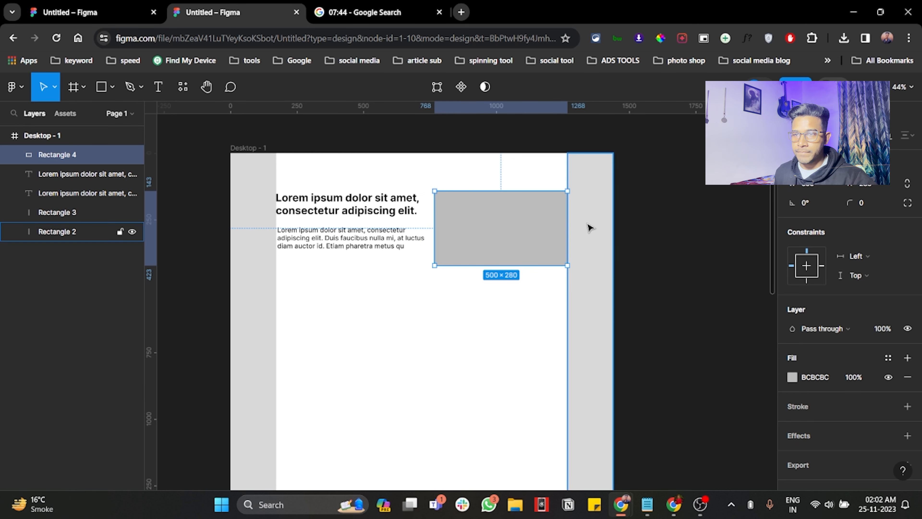
{"action": "scroll", "coordinate": [397, 213], "scroll_direction": "left", "scroll_amount": 1}
{"action": "scroll", "coordinate": [398, 212], "scroll_direction": "down", "scroll_amount": 1}
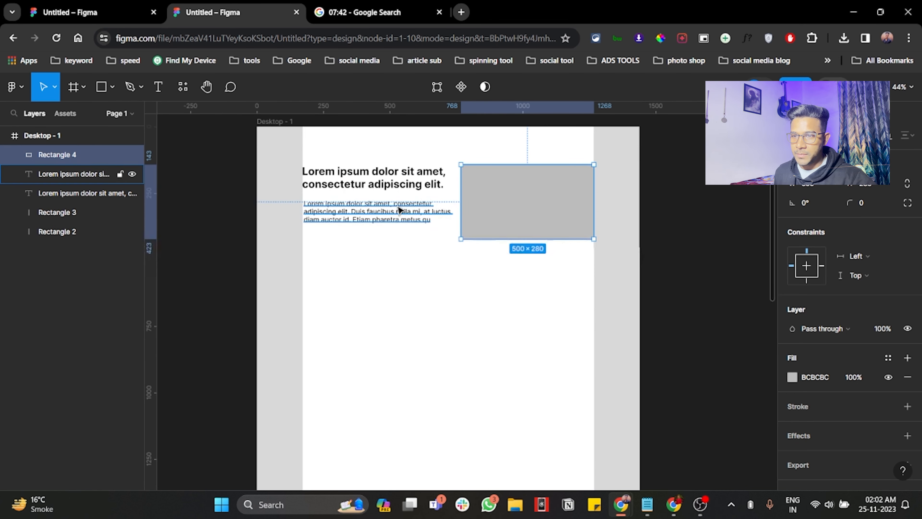
{"action": "left_click", "coordinate": [112, 88]}
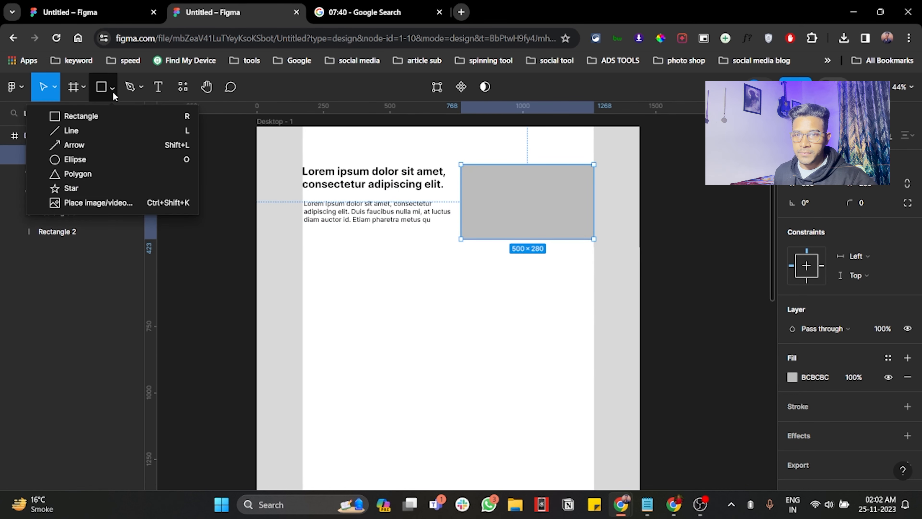
{"action": "left_click", "coordinate": [103, 117]}
{"action": "mouse_move", "coordinate": [327, 233]}
{"action": "left_mouse_down"}
{"action": "mouse_move", "coordinate": [428, 247]}
{"action": "mouse_move", "coordinate": [411, 244]}
{"action": "mouse_move", "coordinate": [456, 244]}
{"action": "mouse_move", "coordinate": [460, 218]}
{"action": "left_mouse_up"}
{"action": "left_click", "coordinate": [504, 223]}
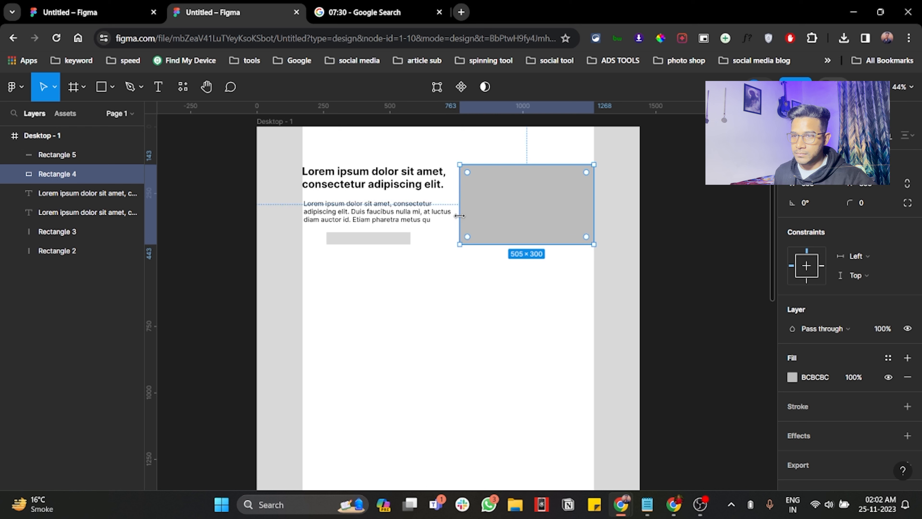
Step: Set the corner radius of the small rectangle below the paragraph to 10
{"action": "left_click", "coordinate": [371, 241]}
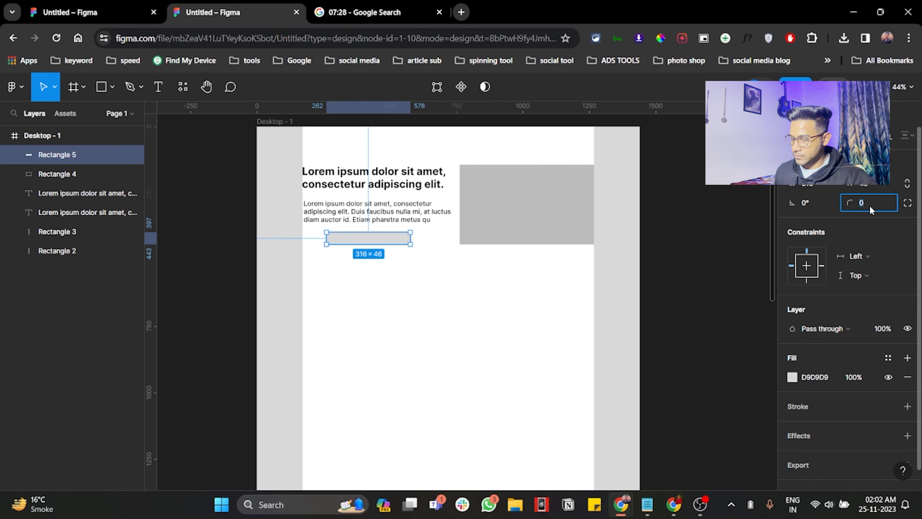
{"action": "type", "text": "10"}
{"action": "key", "text": "Return"}
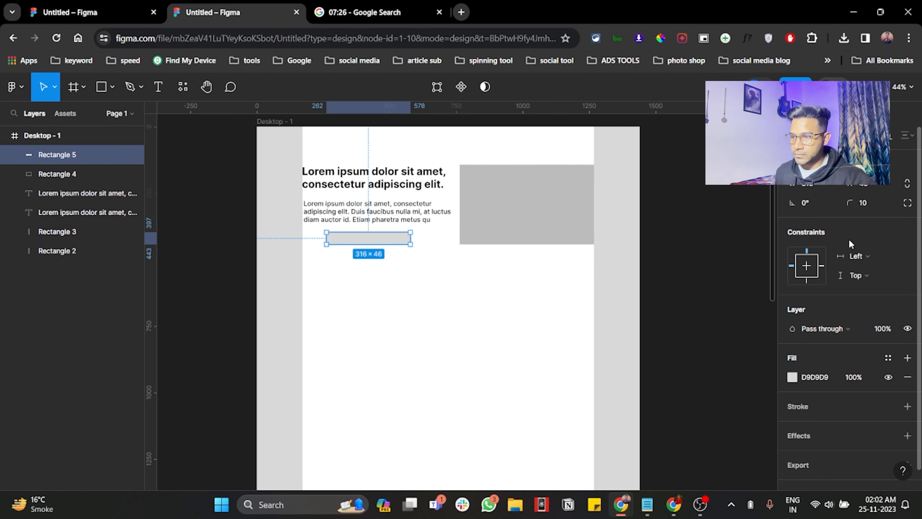
Step: Change the fill of the small rounded rectangle below the paragraph to bright green 00FF57
{"action": "left_click", "coordinate": [794, 375]}
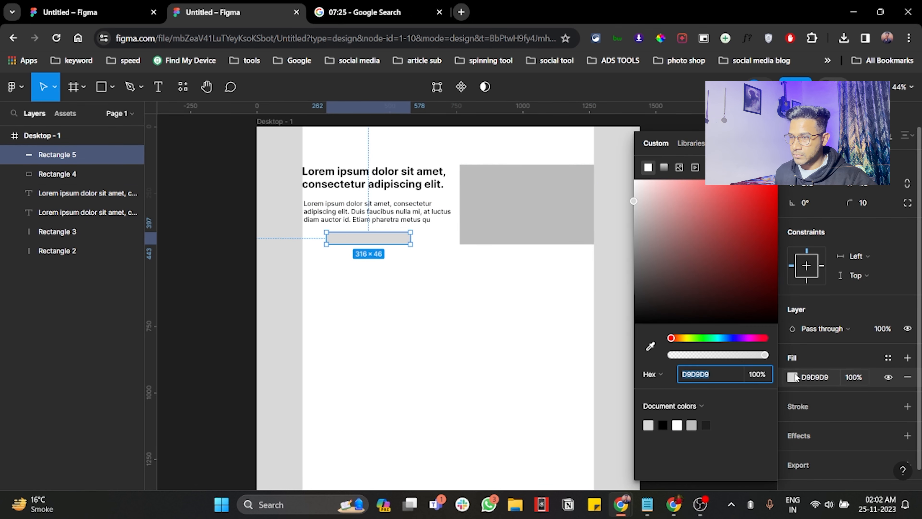
{"action": "left_click", "coordinate": [710, 340]}
{"action": "left_click_drag", "start_coordinate": [747, 200], "coordinate": [777, 180]}
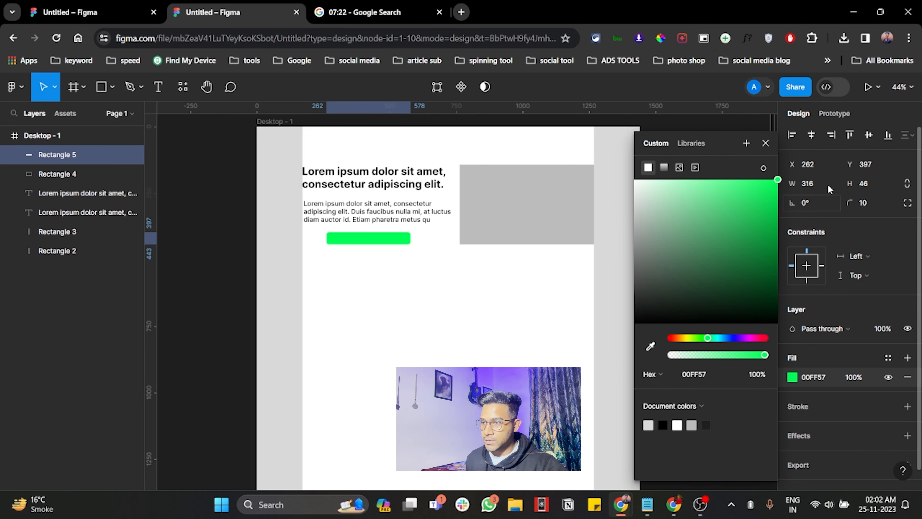
Step: Turn the rounded rectangle's fill into a linear gradient with a 100% opaque blue 00A3FF end stop, running from its left end to its right end
{"action": "left_click", "coordinate": [664, 167]}
{"action": "left_click", "coordinate": [763, 188]}
{"action": "left_click", "coordinate": [757, 412]}
{"action": "type", "text": "100"}
{"action": "key", "text": "Return"}
{"action": "left_click", "coordinate": [714, 376]}
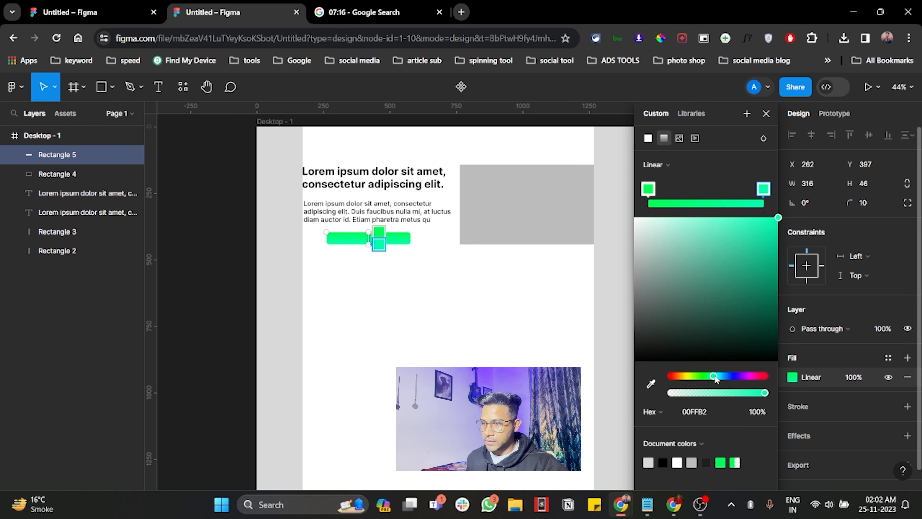
{"action": "left_click_drag", "start_coordinate": [714, 377], "coordinate": [723, 376]}
{"action": "left_click_drag", "start_coordinate": [372, 231], "coordinate": [331, 226]}
{"action": "left_click_drag", "start_coordinate": [374, 246], "coordinate": [410, 239]}
{"action": "left_click", "coordinate": [649, 189]}
{"action": "left_click_drag", "start_coordinate": [742, 208], "coordinate": [721, 222]}
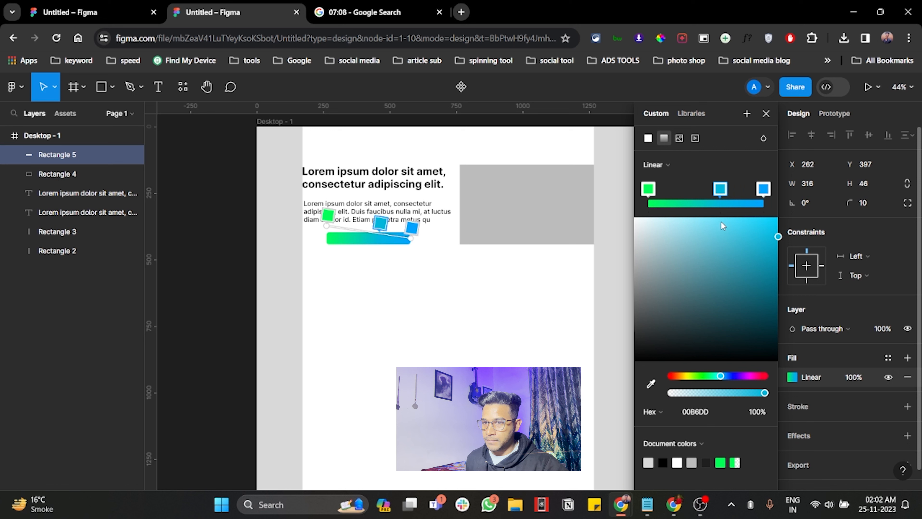
{"action": "key", "text": "Delete"}
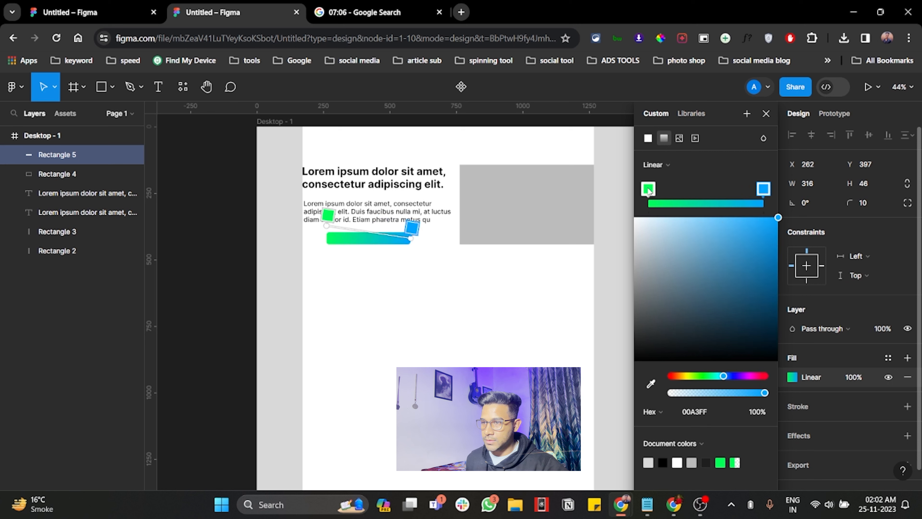
Step: Set the gradient's green start stop to the lighter green 78FB3A
{"action": "left_click", "coordinate": [649, 189]}
{"action": "mouse_move", "coordinate": [734, 229]}
{"action": "left_mouse_down"}
{"action": "mouse_move", "coordinate": [721, 232]}
{"action": "mouse_move", "coordinate": [720, 219]}
{"action": "mouse_move", "coordinate": [720, 234]}
{"action": "mouse_move", "coordinate": [737, 240]}
{"action": "mouse_move", "coordinate": [745, 222]}
{"action": "left_mouse_up"}
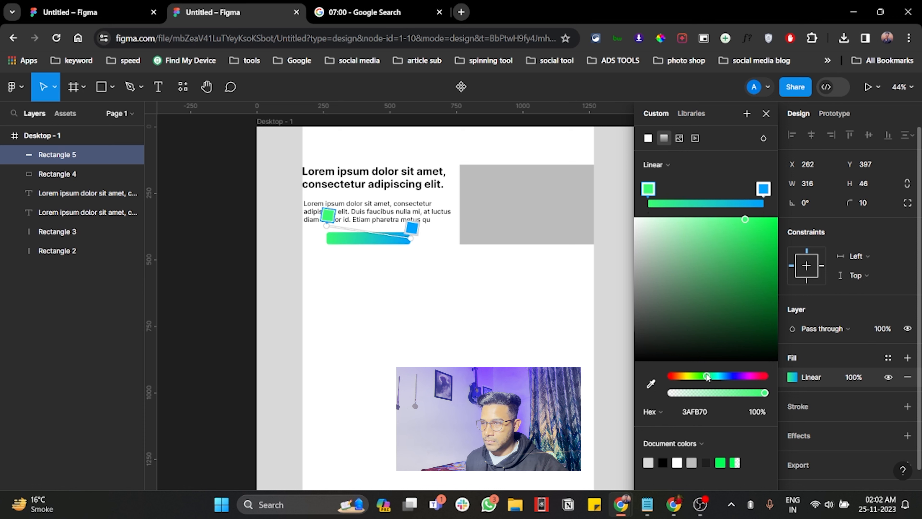
{"action": "left_click_drag", "start_coordinate": [707, 376], "coordinate": [699, 376]}
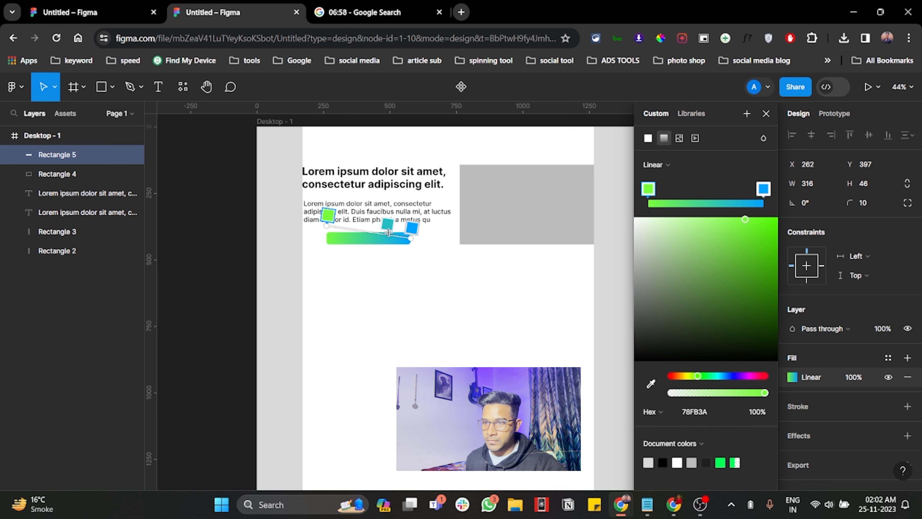
Step: Soften the gradient's blue end stop to 4DB6F1, then close the colour settings and deselect the rectangle
{"action": "left_click", "coordinate": [743, 203]}
{"action": "mouse_move", "coordinate": [741, 218]}
{"action": "left_mouse_down"}
{"action": "mouse_move", "coordinate": [730, 214]}
{"action": "mouse_move", "coordinate": [778, 217]}
{"action": "mouse_move", "coordinate": [731, 225]}
{"action": "left_mouse_up"}
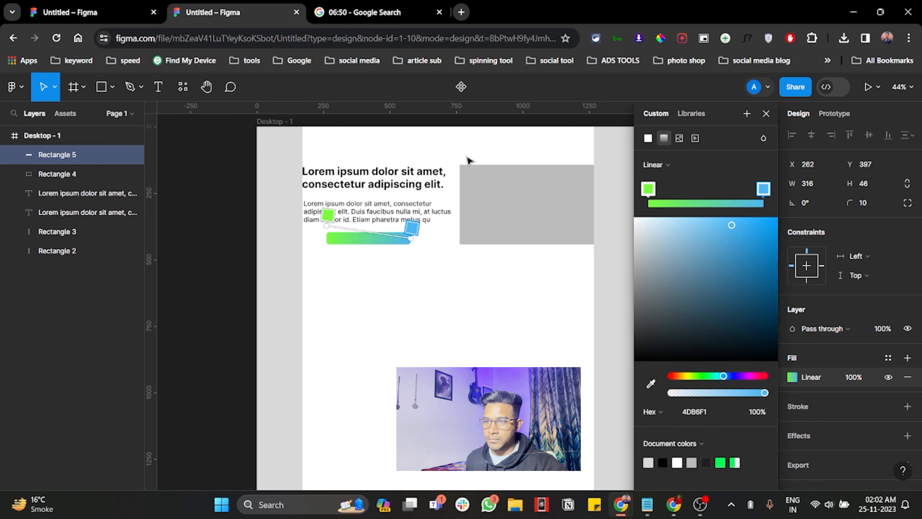
{"action": "left_click", "coordinate": [766, 114]}
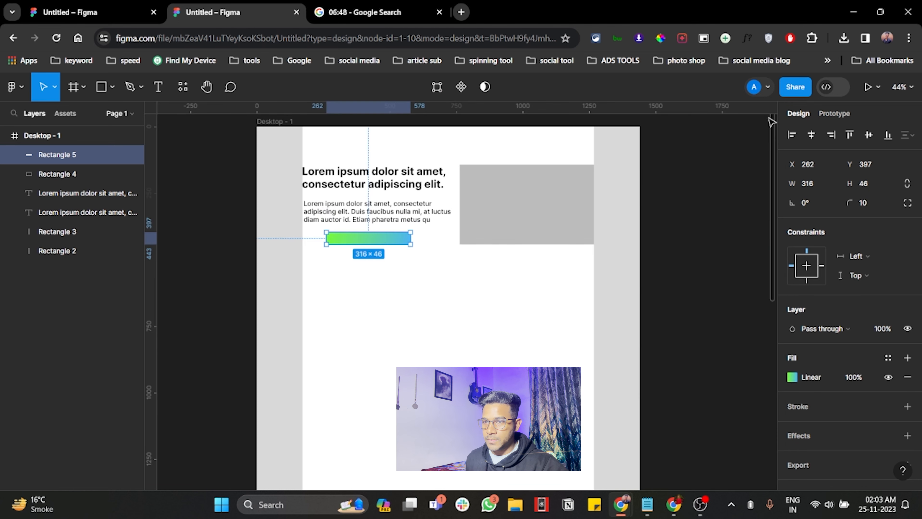
{"action": "left_click", "coordinate": [714, 209]}
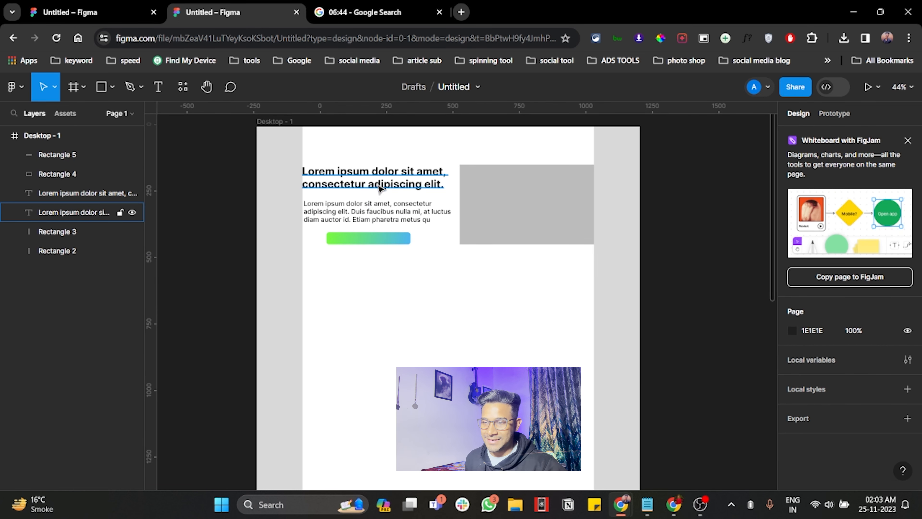
Step: Duplicate the dark grey image placeholder below the gradient button and resize the copy to a 1098 × 98 bar spanning the content width
{"action": "scroll", "coordinate": [379, 244], "scroll_direction": "down", "scroll_amount": 3}
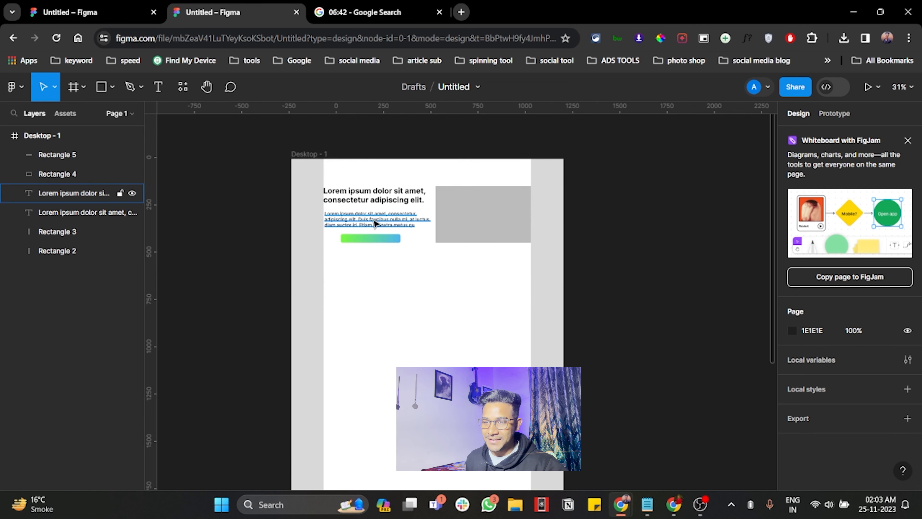
{"action": "scroll", "coordinate": [399, 217], "scroll_direction": "left", "scroll_amount": 2}
{"action": "left_click_drag", "start_coordinate": [516, 214], "coordinate": [403, 282], "text": "alt"}
{"action": "left_click_drag", "start_coordinate": [453, 268], "coordinate": [564, 269]}
{"action": "left_click_drag", "start_coordinate": [495, 309], "coordinate": [479, 273]}
{"action": "scroll", "coordinate": [488, 270], "scroll_direction": "up", "scroll_amount": 1}
{"action": "scroll", "coordinate": [488, 270], "scroll_direction": "up", "scroll_amount": 3}
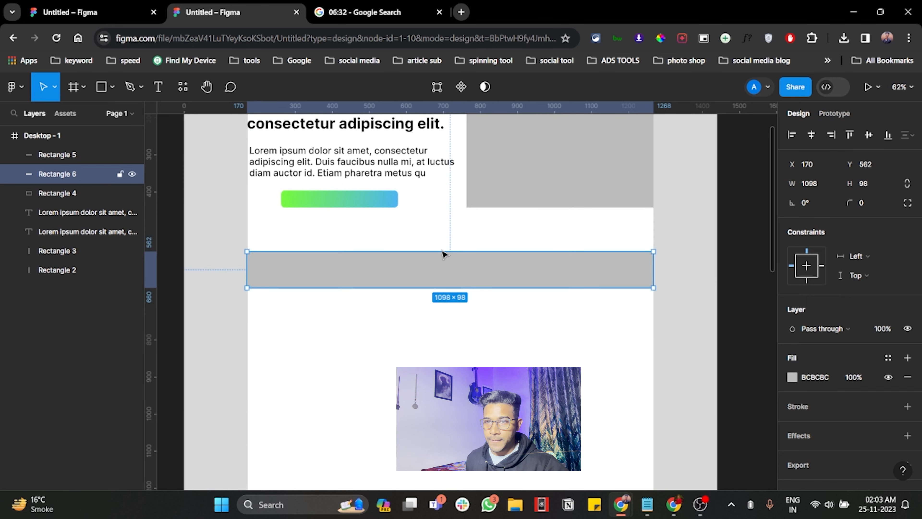
{"action": "scroll", "coordinate": [377, 217], "scroll_direction": "up", "scroll_amount": 1}
Step: Copy the bold heading to just above the wide grey bar and move the bar down to sit directly beneath it
{"action": "scroll", "coordinate": [392, 172], "scroll_direction": "down", "scroll_amount": 2}
{"action": "scroll", "coordinate": [417, 145], "scroll_direction": "down", "scroll_amount": 2}
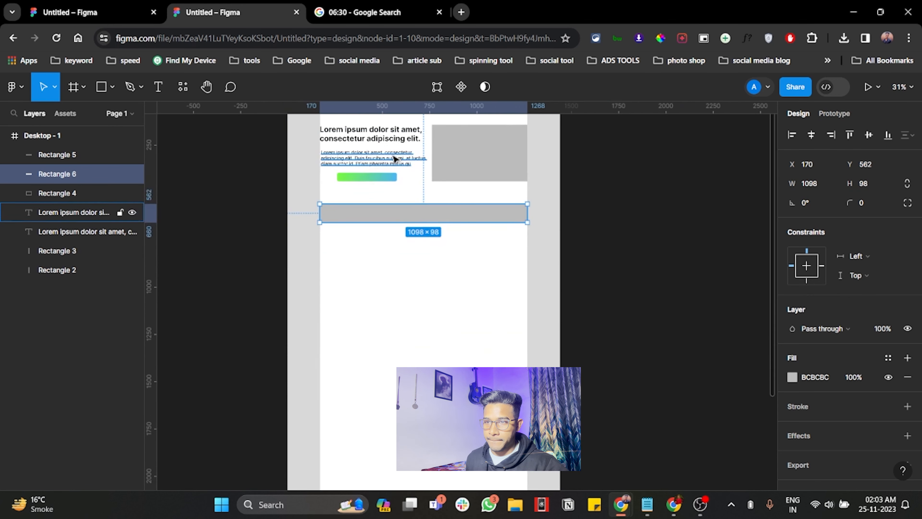
{"action": "left_click", "coordinate": [383, 137]}
{"action": "left_click_drag", "start_coordinate": [382, 137], "coordinate": [428, 203], "text": "alt"}
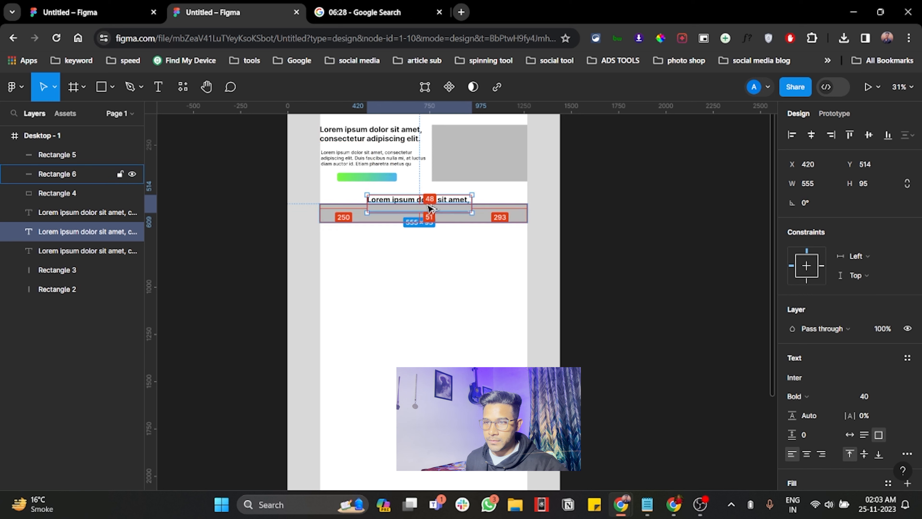
{"action": "double_click", "coordinate": [428, 203]}
{"action": "key", "text": "Escape"}
{"action": "left_click_drag", "start_coordinate": [513, 219], "coordinate": [509, 228]}
Step: Replace the copied heading's text with "Featured In"
{"action": "scroll", "coordinate": [425, 211], "scroll_direction": "up", "scroll_amount": 3}
{"action": "left_click", "coordinate": [410, 208]}
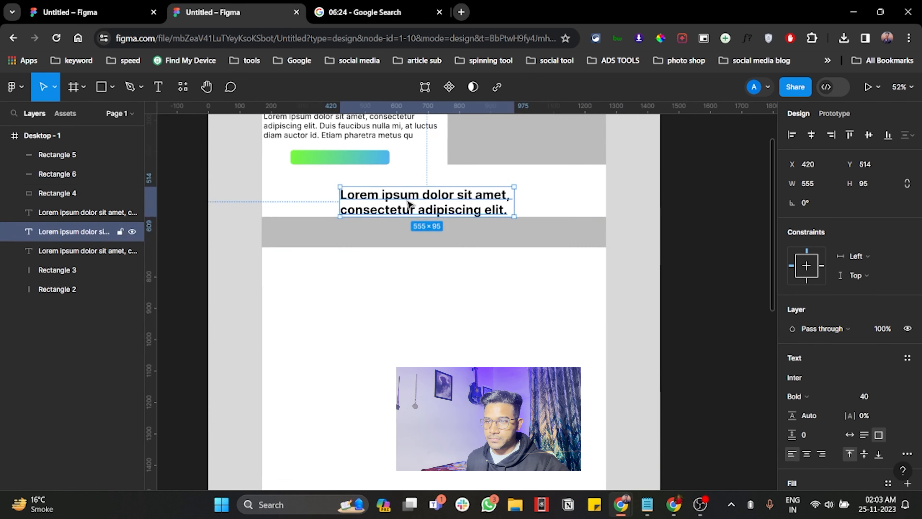
{"action": "double_click", "coordinate": [410, 208]}
{"action": "type", "text": "Featur"}
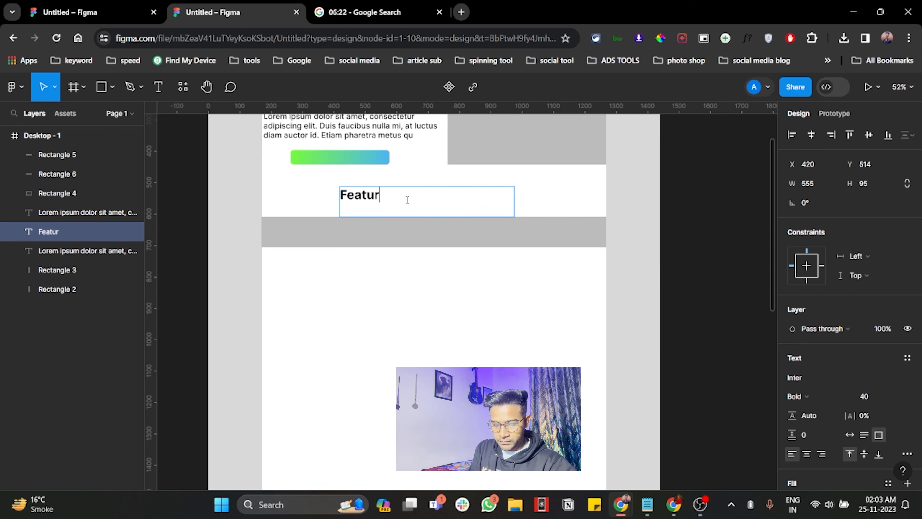
{"action": "type", "text": "ed IN"}
{"action": "key", "text": "BackSpace"}
{"action": "type", "text": "n"}
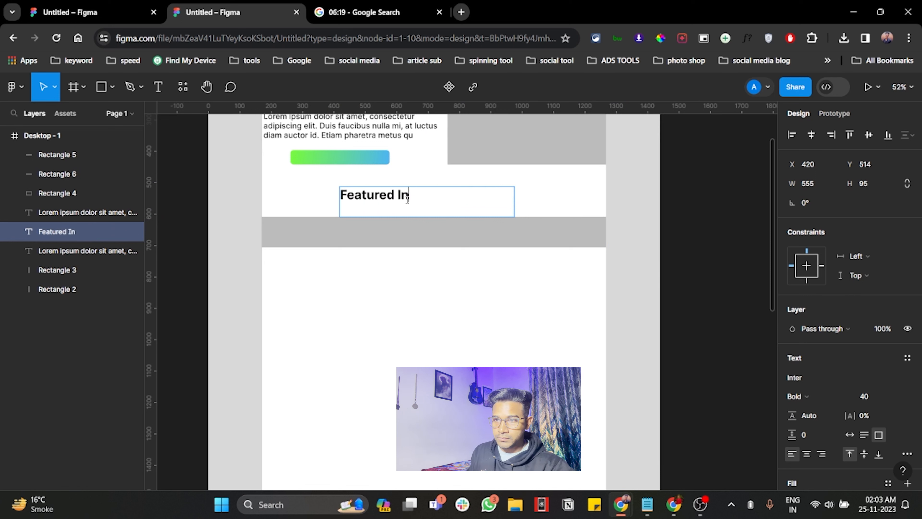
Step: Centre-align the "Featured In" text and reduce its text box height to 63 from the upper edge
{"action": "left_click", "coordinate": [806, 454]}
{"action": "key", "text": "Escape"}
{"action": "left_click_drag", "start_coordinate": [436, 187], "coordinate": [435, 196]}
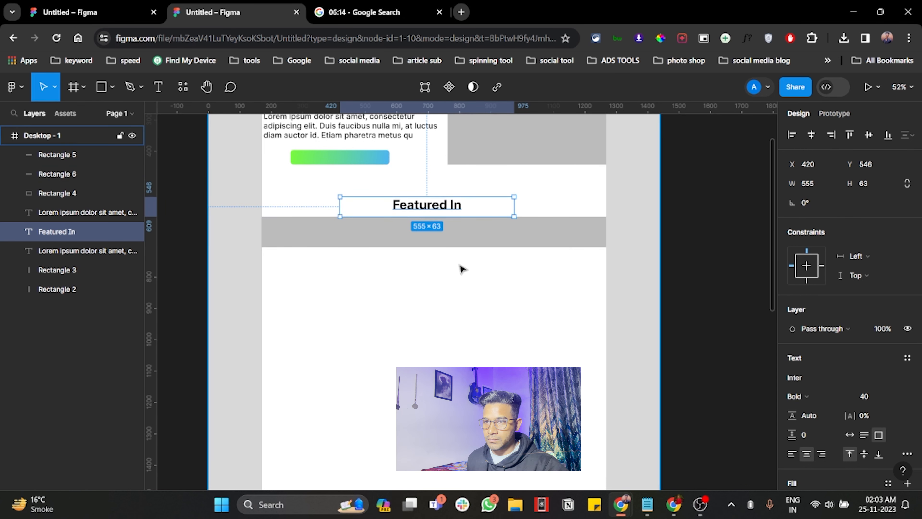
{"action": "scroll", "coordinate": [462, 269], "scroll_direction": "down", "scroll_amount": 3}
{"action": "left_click", "coordinate": [452, 269]}
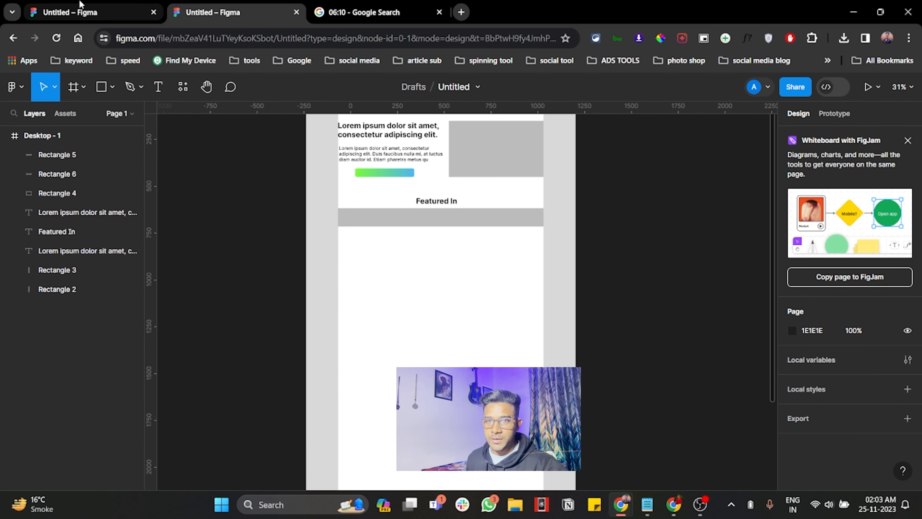
Step: Duplicate the 505 × 300 image placeholder to the left edge of the content area below the "Featured In" bar
{"action": "scroll", "coordinate": [365, 240], "scroll_direction": "down", "scroll_amount": 3}
{"action": "scroll", "coordinate": [452, 198], "scroll_direction": "left", "scroll_amount": 2}
{"action": "left_click_drag", "start_coordinate": [535, 178], "coordinate": [446, 278], "text": "alt"}
{"action": "scroll", "coordinate": [485, 268], "scroll_direction": "up", "scroll_amount": 4}
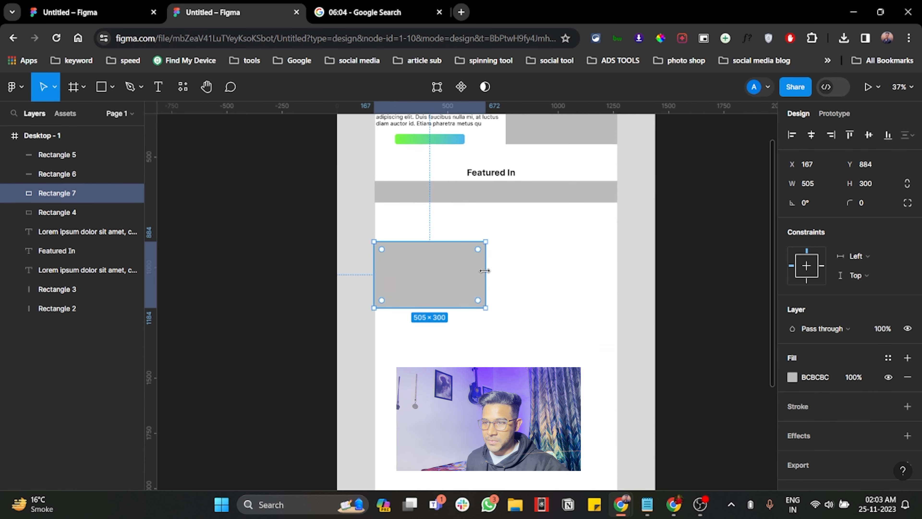
{"action": "scroll", "coordinate": [430, 270], "scroll_direction": "down", "scroll_amount": 2}
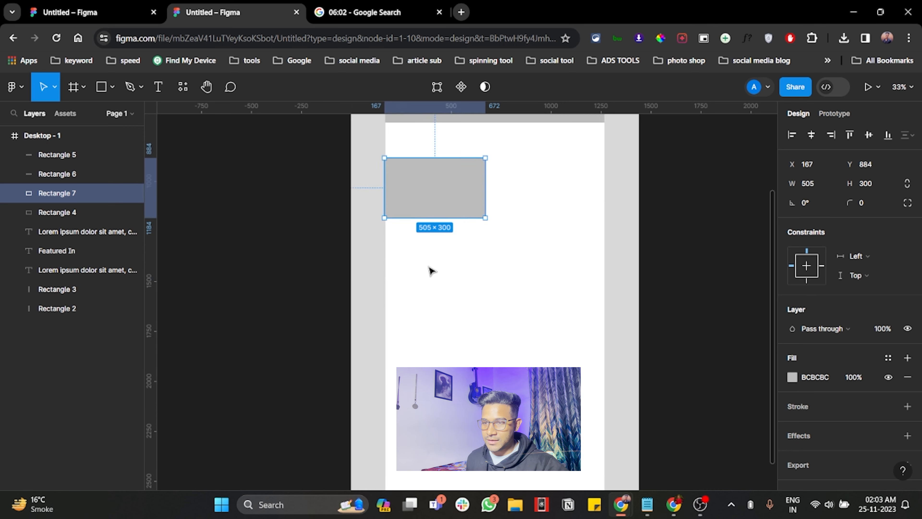
Step: Move the copied placeholder near the page's lower end, resize it to 1101 × 85 and stack three copies of it below
{"action": "scroll", "coordinate": [430, 269], "scroll_direction": "down", "scroll_amount": 5}
{"action": "left_click_drag", "start_coordinate": [439, 233], "coordinate": [532, 359]}
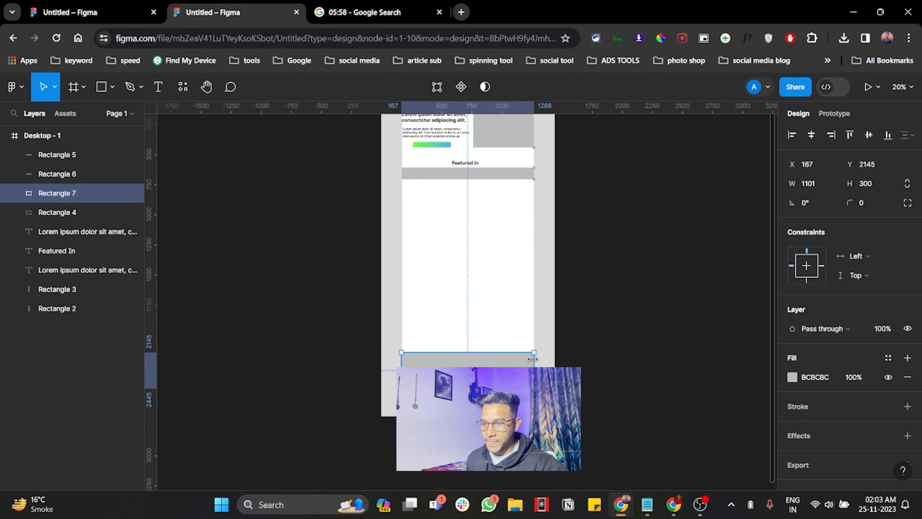
{"action": "mouse_move", "coordinate": [478, 388]}
{"action": "left_mouse_down"}
{"action": "mouse_move", "coordinate": [478, 362]}
{"action": "mouse_move", "coordinate": [479, 374]}
{"action": "left_mouse_up"}
{"action": "left_click_drag", "start_coordinate": [479, 373], "coordinate": [480, 400], "text": "alt"}
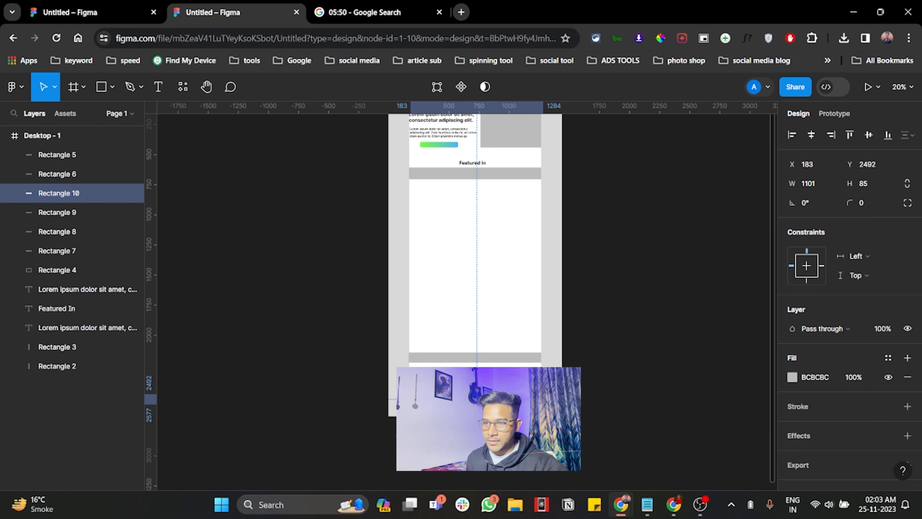
Step: Align the three copied bars horizontally with the first 1101 × 85 bar at X 167
{"action": "scroll", "coordinate": [463, 360], "scroll_direction": "up", "scroll_amount": 2}
{"action": "left_click", "coordinate": [463, 359], "text": "shift"}
{"action": "left_click", "coordinate": [463, 377], "text": "shift"}
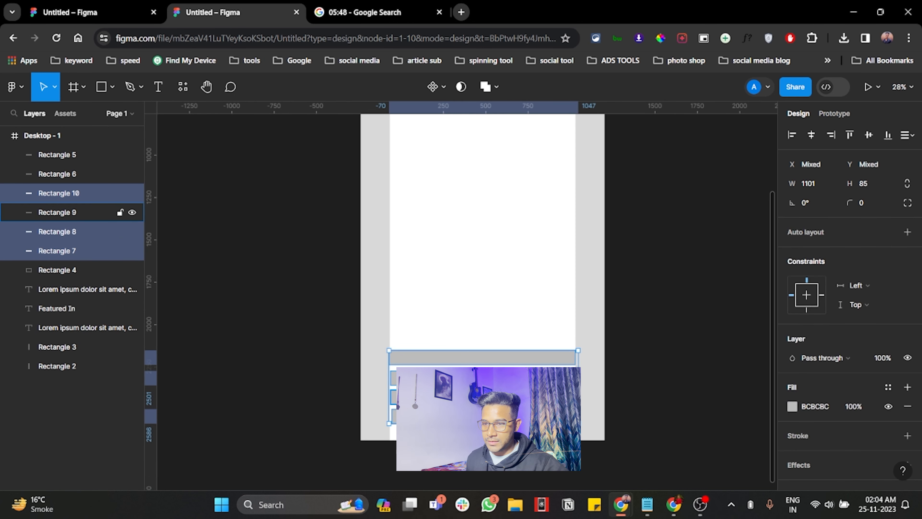
{"action": "left_click", "coordinate": [463, 396], "text": "shift"}
{"action": "left_click", "coordinate": [462, 416], "text": "shift"}
{"action": "left_click_drag", "start_coordinate": [463, 416], "coordinate": [461, 415]}
{"action": "left_click", "coordinate": [72, 212]}
{"action": "key", "text": "alt+h"}
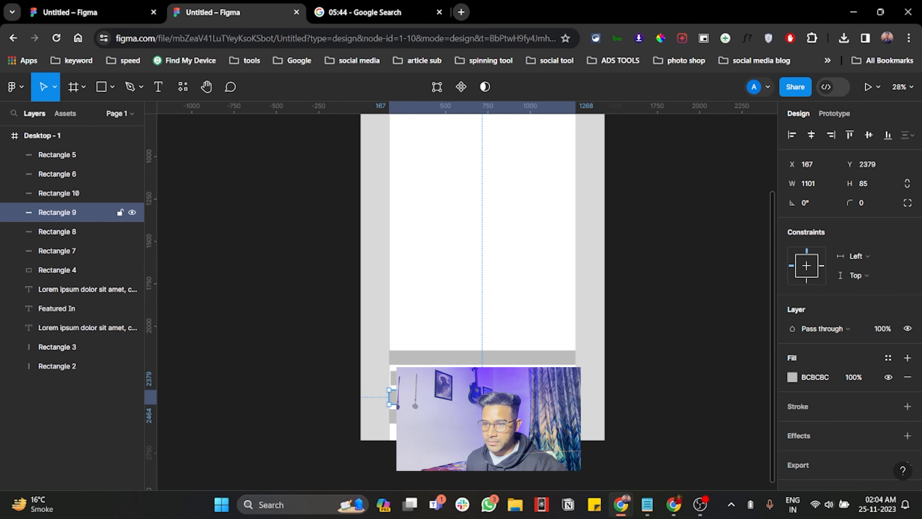
{"action": "left_click", "coordinate": [73, 232]}
{"action": "key", "text": "alt+h"}
Step: Copy the "Featured In" heading to just above the stack of four bars and change its text to "FAQ"
{"action": "scroll", "coordinate": [461, 209], "scroll_direction": "down", "scroll_amount": 3}
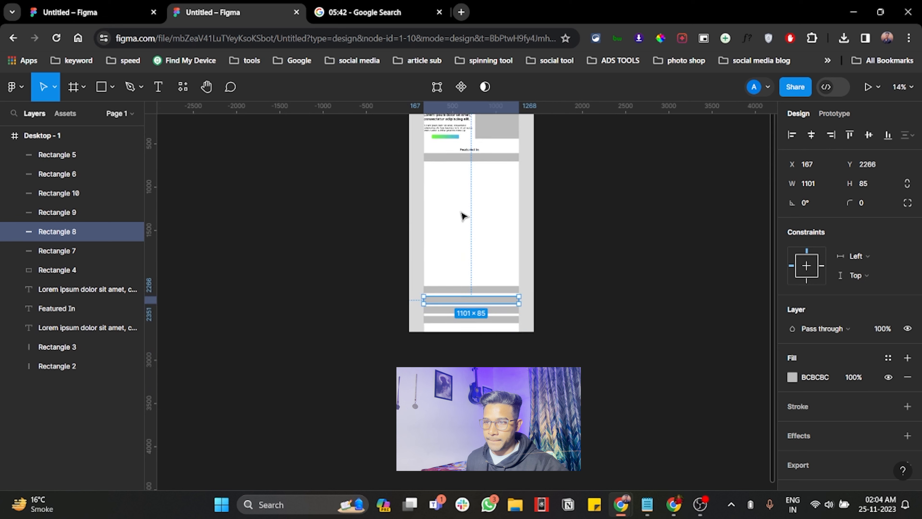
{"action": "left_click_drag", "start_coordinate": [477, 151], "coordinate": [473, 283]}
{"action": "scroll", "coordinate": [473, 283], "scroll_direction": "up", "scroll_amount": 3}
{"action": "double_click", "coordinate": [471, 280]}
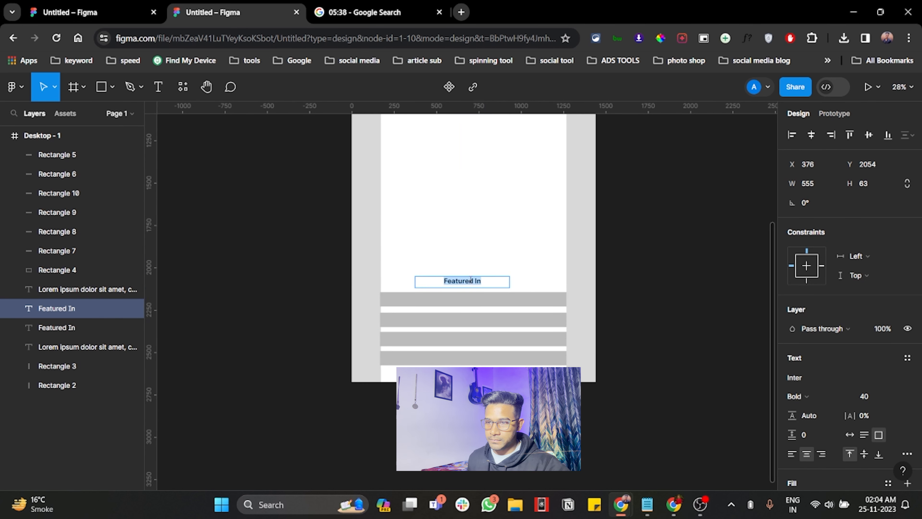
{"action": "type", "text": "FAW"}
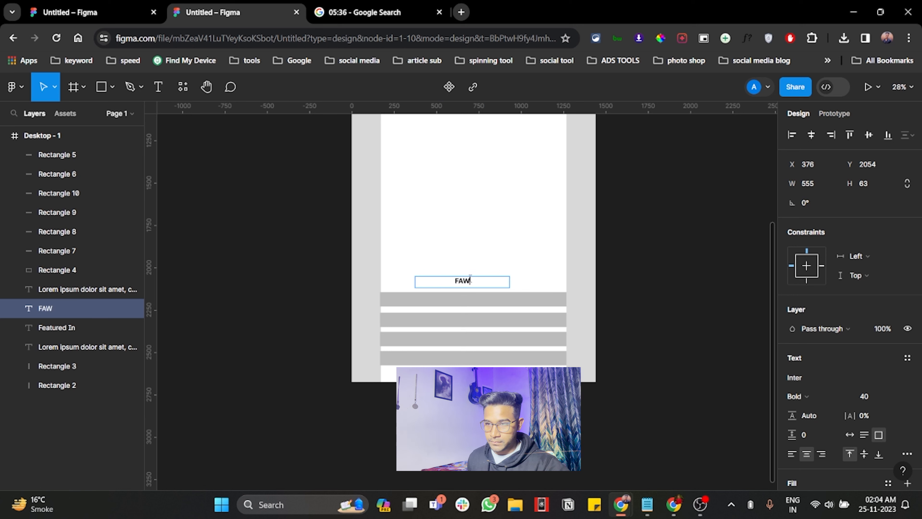
{"action": "key", "text": "BackSpace"}
{"action": "type", "text": "Q"}
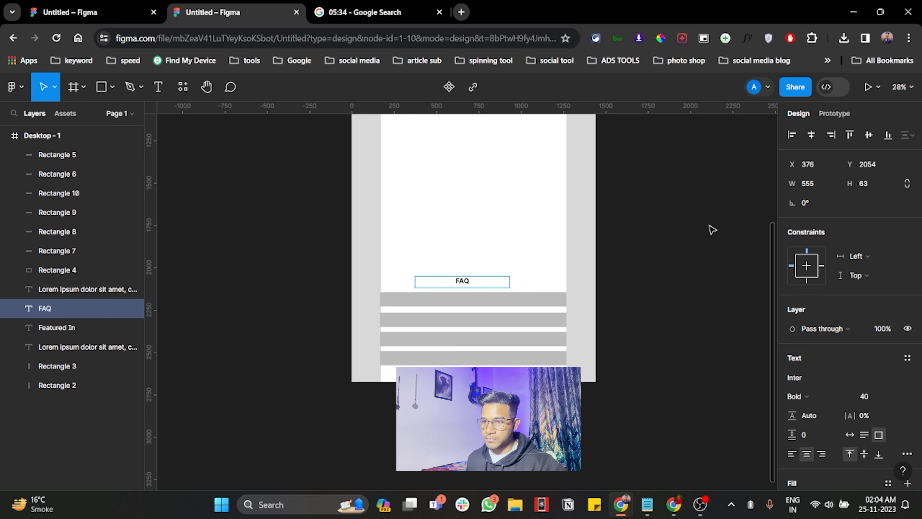
{"action": "key", "text": "Escape"}
Step: Duplicate the bar under "Featured In" below itself, resize the copy to 244 × 176 and add two more copies in the same row
{"action": "scroll", "coordinate": [531, 260], "scroll_direction": "up", "scroll_amount": 5}
{"action": "left_click", "coordinate": [482, 188]}
{"action": "left_click_drag", "start_coordinate": [482, 188], "coordinate": [479, 236]}
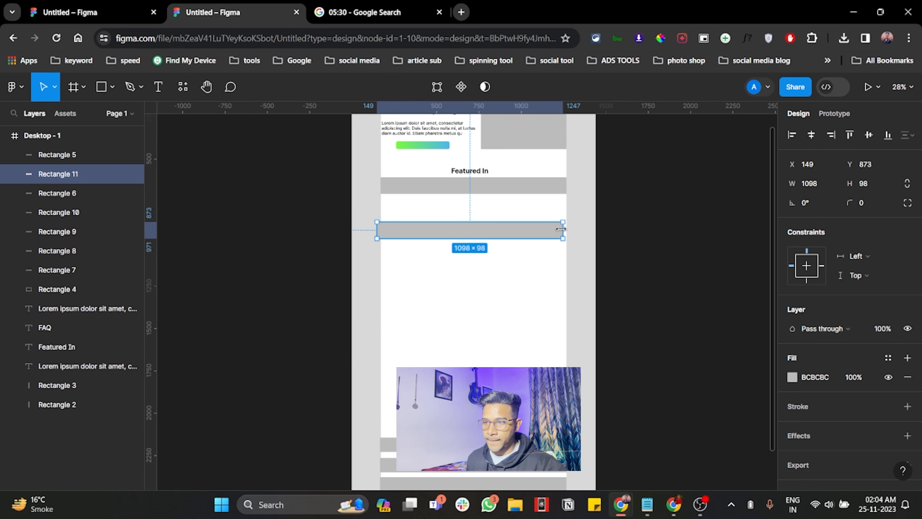
{"action": "left_click_drag", "start_coordinate": [563, 229], "coordinate": [523, 239]}
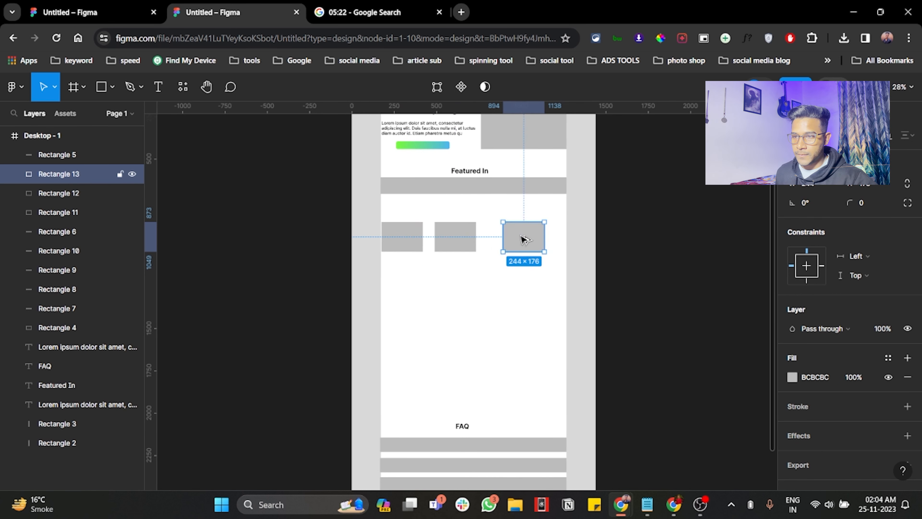
Step: Spread the three 244 × 176 rectangles across the content width, with the last one against the right margin
{"action": "left_click_drag", "start_coordinate": [454, 239], "coordinate": [466, 239]}
{"action": "left_click", "coordinate": [413, 237]}
{"action": "left_click_drag", "start_coordinate": [541, 246], "coordinate": [559, 245]}
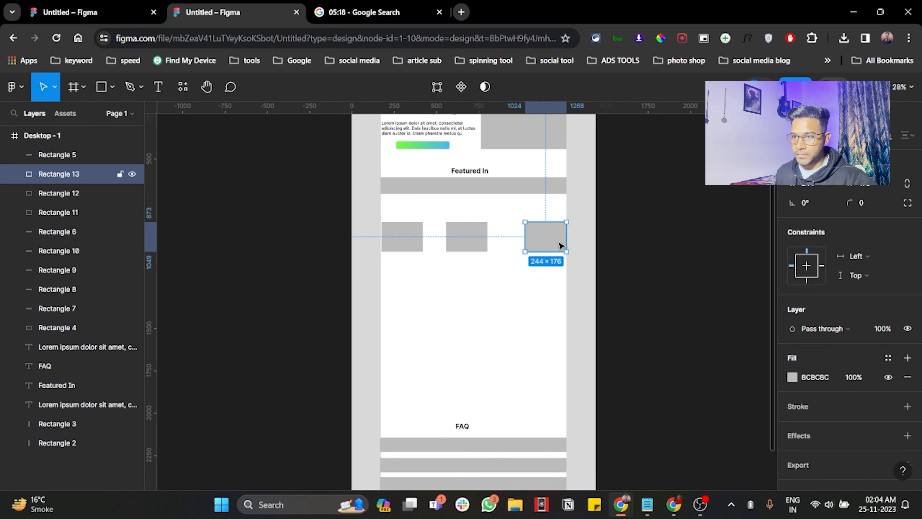
Step: Enlarge the three grey rectangles together and space them evenly between the side margins
{"action": "left_click", "coordinate": [468, 241], "text": "shift"}
{"action": "left_click", "coordinate": [417, 241], "text": "shift"}
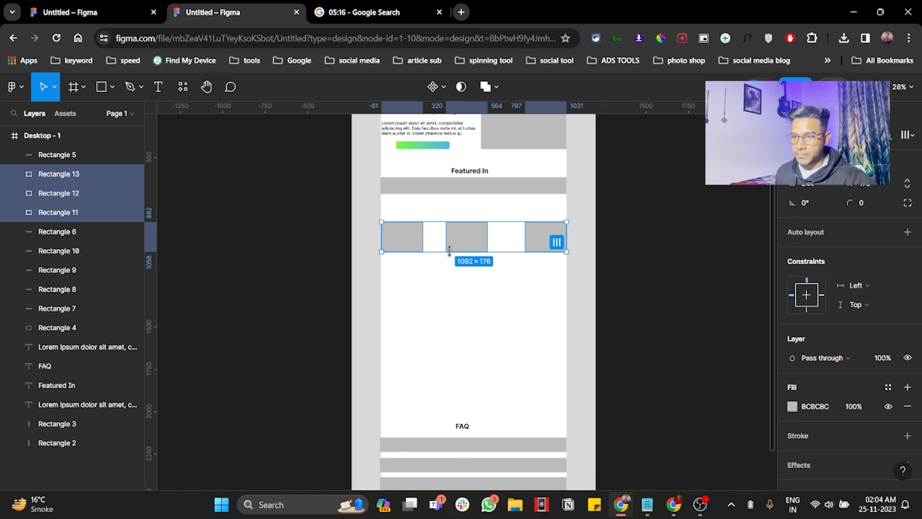
{"action": "left_click_drag", "start_coordinate": [379, 251], "coordinate": [470, 248]}
{"action": "left_click", "coordinate": [430, 288]}
{"action": "left_click_drag", "start_coordinate": [406, 241], "coordinate": [493, 290]}
Step: Duplicate the row of three grey rectangles directly below to form a grid of two rows
{"action": "left_click", "coordinate": [532, 243]}
{"action": "left_click", "coordinate": [472, 242], "text": "shift"}
{"action": "left_click", "coordinate": [420, 242], "text": "shift"}
{"action": "left_click", "coordinate": [675, 251]}
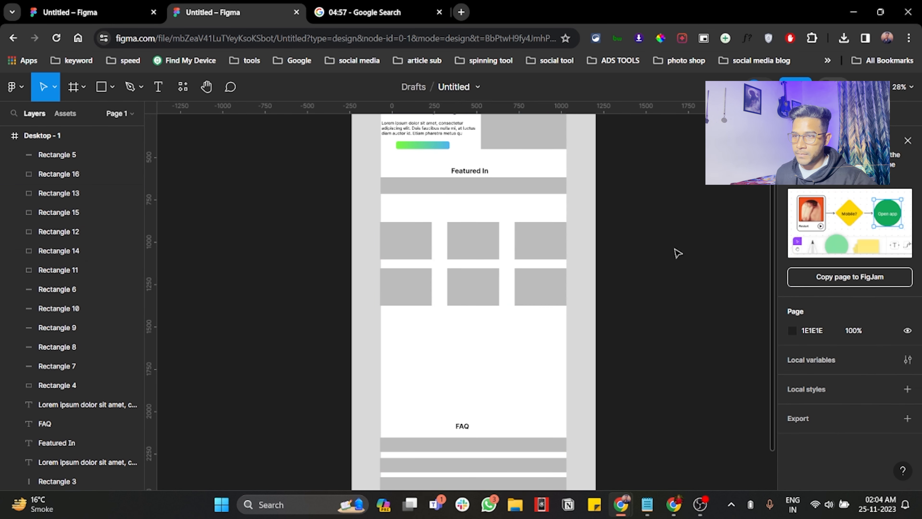
Step: Duplicate the "Featured In" heading above the card grid, retitle the copy "Bonues" and nudge it down towards the grid
{"action": "left_click", "coordinate": [478, 173]}
{"action": "left_click_drag", "start_coordinate": [478, 173], "coordinate": [476, 210]}
{"action": "double_click", "coordinate": [473, 207]}
{"action": "type", "text": "B"}
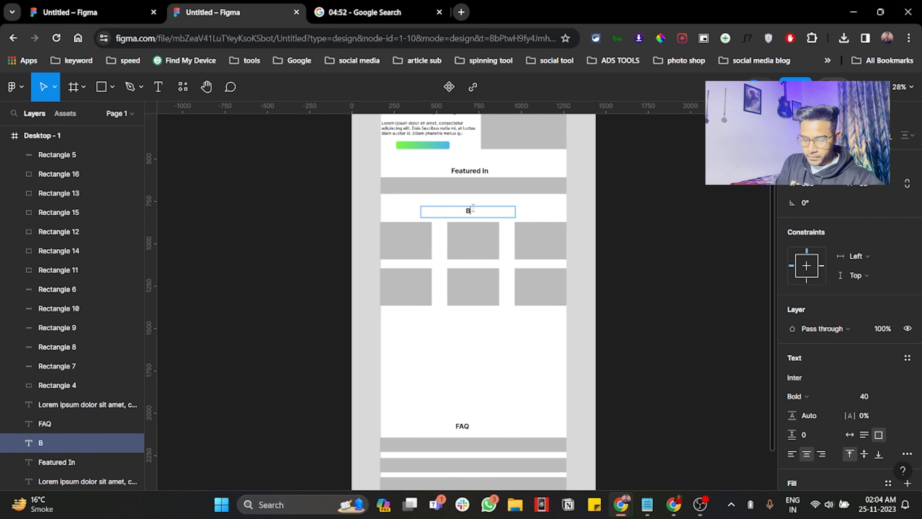
{"action": "type", "text": "onues"}
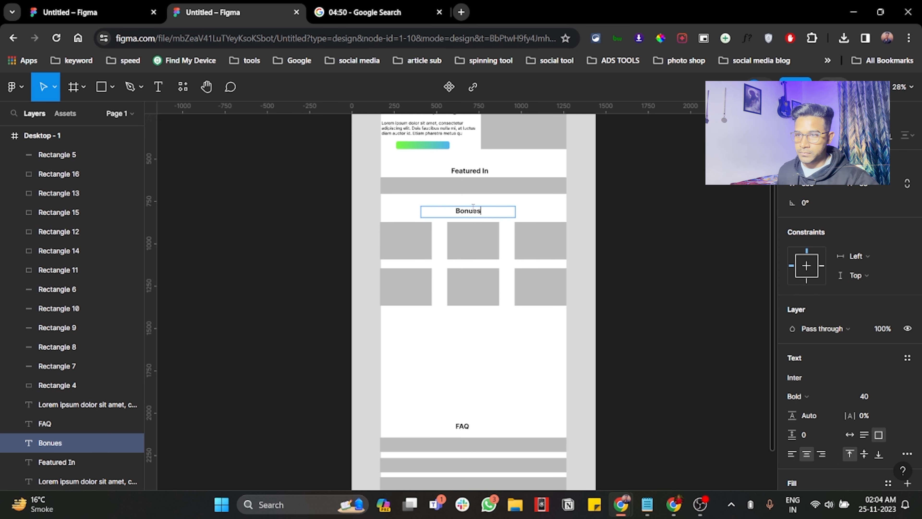
{"action": "key", "text": "Escape"}
{"action": "left_click_drag", "start_coordinate": [484, 205], "coordinate": [485, 208]}
{"action": "left_click", "coordinate": [673, 219]}
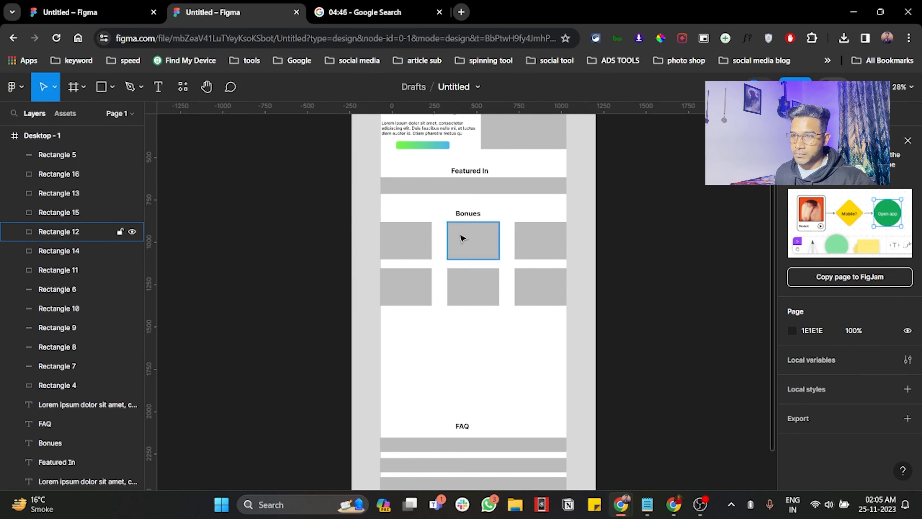
Step: Duplicate a card into the empty area above "FAQ", resize the copy to 243 × 258 and repeat it into a row of four
{"action": "scroll", "coordinate": [500, 207], "scroll_direction": "down", "scroll_amount": 2}
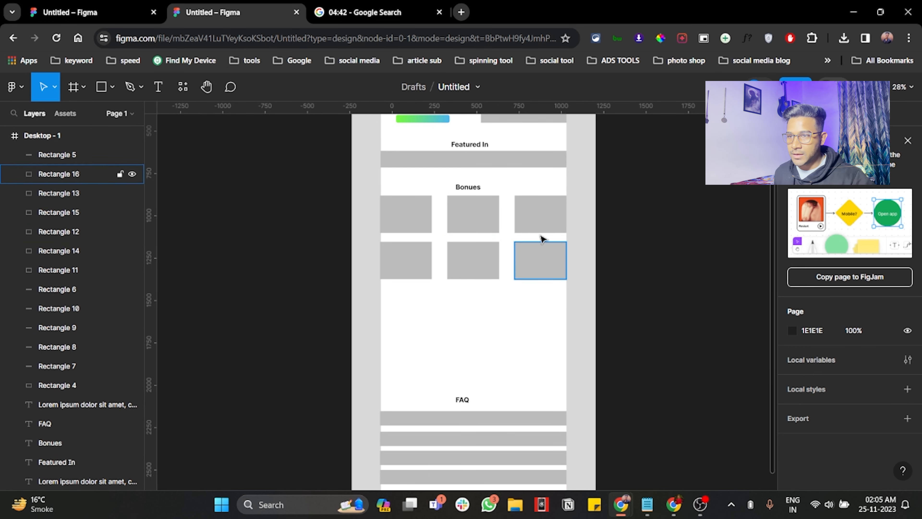
{"action": "left_click", "coordinate": [543, 212]}
{"action": "left_click_drag", "start_coordinate": [546, 214], "coordinate": [413, 336]}
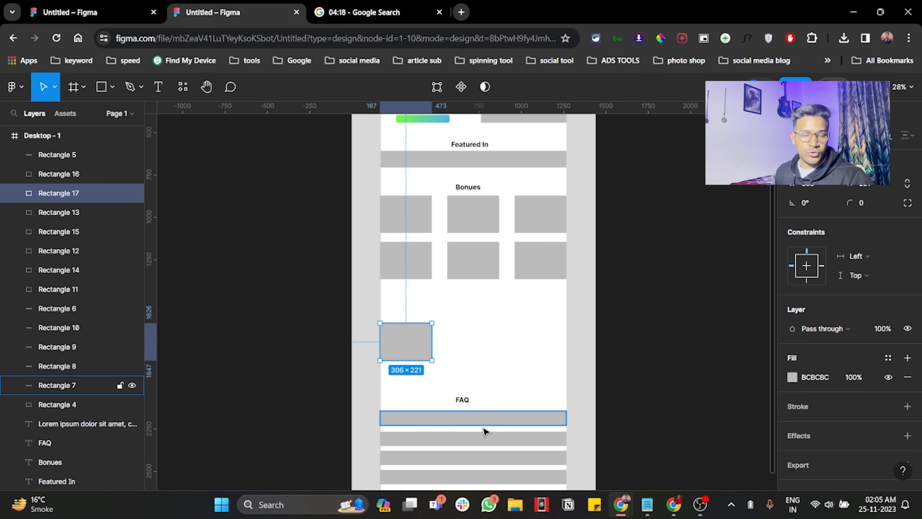
{"action": "left_click_drag", "start_coordinate": [432, 335], "coordinate": [540, 343]}
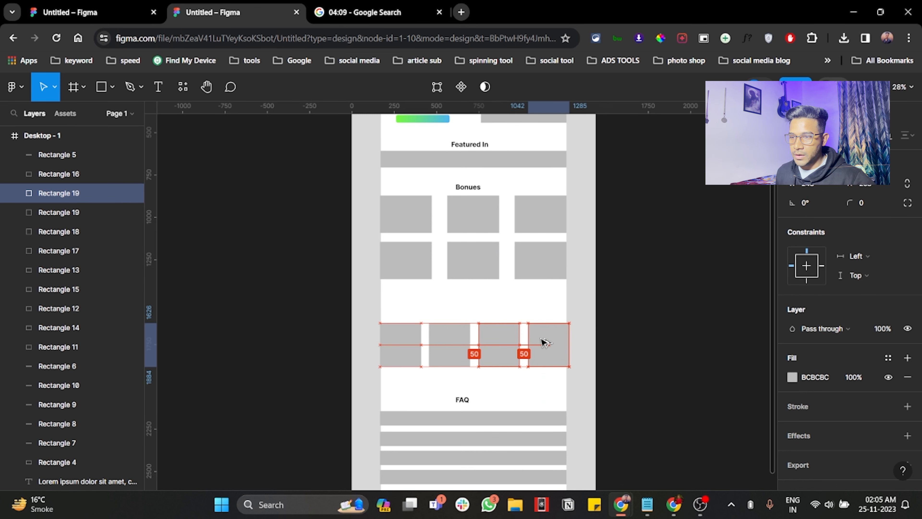
Step: Scale the row of four rectangles down together so it fits exactly between the side margins
{"action": "left_click", "coordinate": [501, 344], "text": "shift"}
{"action": "left_click", "coordinate": [453, 344], "text": "shift"}
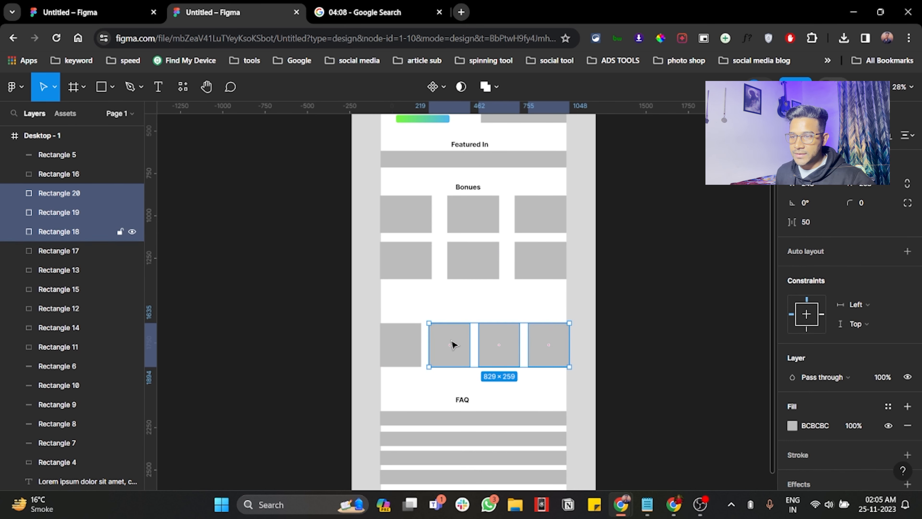
{"action": "left_click", "coordinate": [404, 350], "text": "shift"}
{"action": "left_click_drag", "start_coordinate": [568, 364], "coordinate": [566, 365]}
{"action": "left_click", "coordinate": [655, 308]}
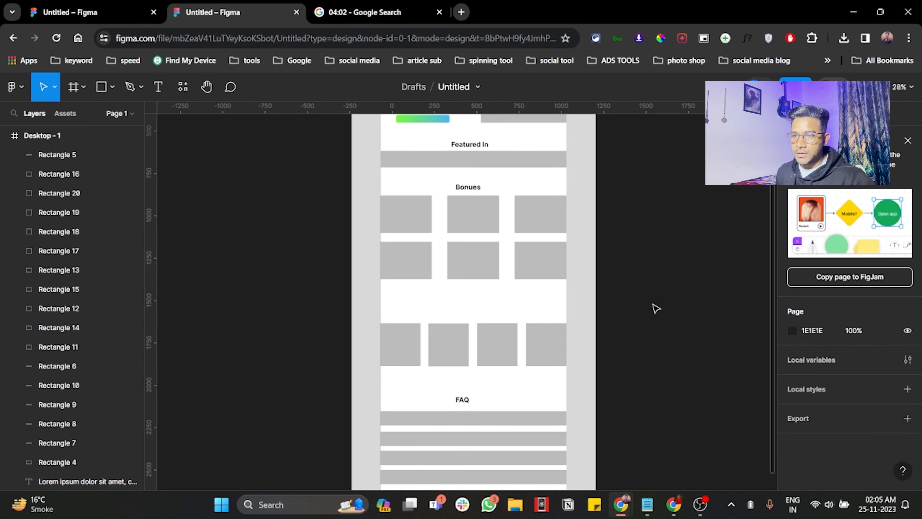
Step: Duplicate the "Bonues" heading above the row of four rectangles
{"action": "left_click", "coordinate": [468, 187]}
{"action": "left_click_drag", "start_coordinate": [468, 187], "coordinate": [471, 316]}
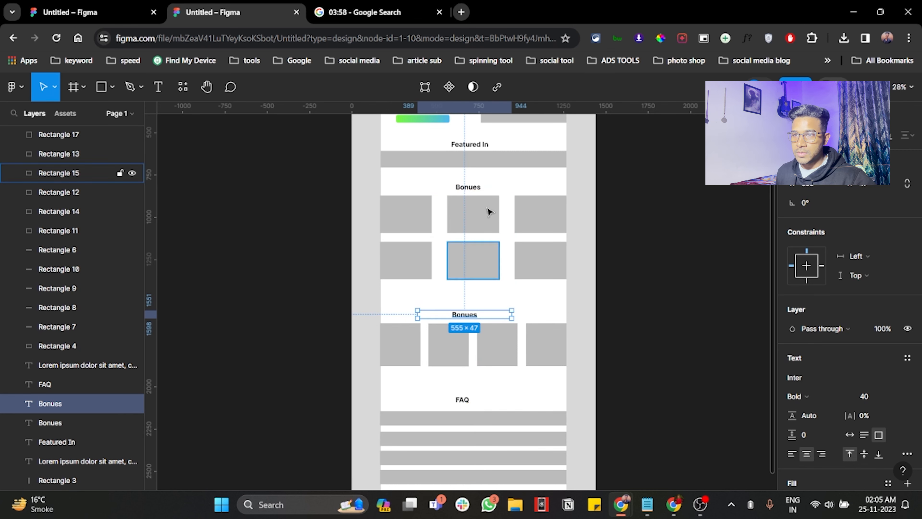
{"action": "left_click", "coordinate": [461, 12]}
{"action": "left_click", "coordinate": [594, 255]}
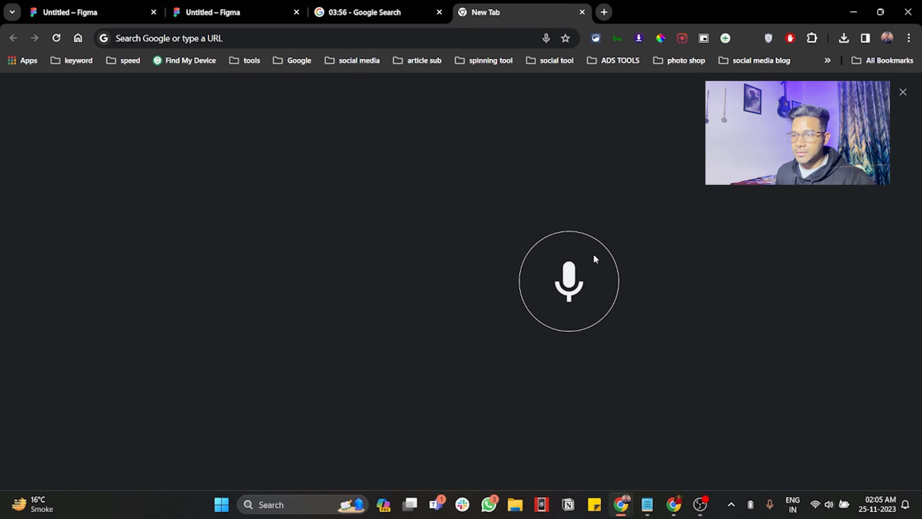
{"action": "left_click", "coordinate": [582, 12]}
Step: Move the hero's gradient button between the Bonues grid and the "Testimonials" heading and widen it to 527 × 46
{"action": "scroll", "coordinate": [436, 204], "scroll_direction": "up", "scroll_amount": 2}
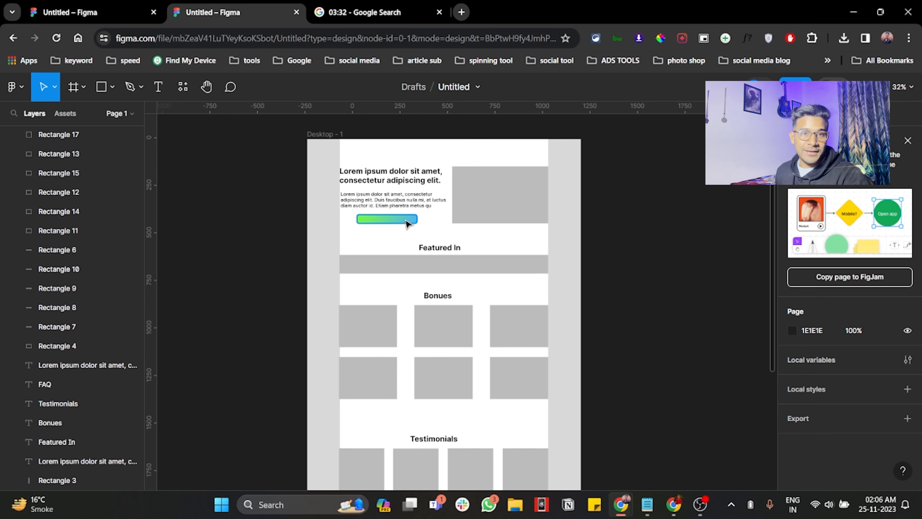
{"action": "scroll", "coordinate": [407, 221], "scroll_direction": "down", "scroll_amount": 1}
{"action": "left_click_drag", "start_coordinate": [408, 213], "coordinate": [447, 402]}
{"action": "key", "text": "super"}
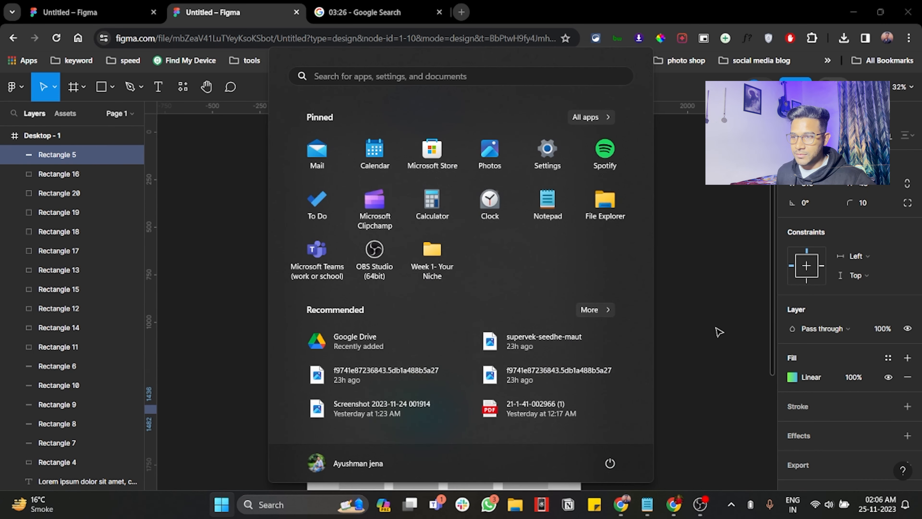
{"action": "left_click", "coordinate": [718, 332]}
{"action": "left_click", "coordinate": [440, 412]}
{"action": "left_click_drag", "start_coordinate": [460, 408], "coordinate": [494, 408]}
{"action": "scroll", "coordinate": [489, 398], "scroll_direction": "down", "scroll_amount": 5}
{"action": "scroll", "coordinate": [508, 211], "scroll_direction": "up", "scroll_amount": 2}
{"action": "left_click_drag", "start_coordinate": [464, 197], "coordinate": [453, 296]}
{"action": "key", "text": "super"}
{"action": "left_click", "coordinate": [683, 262]}
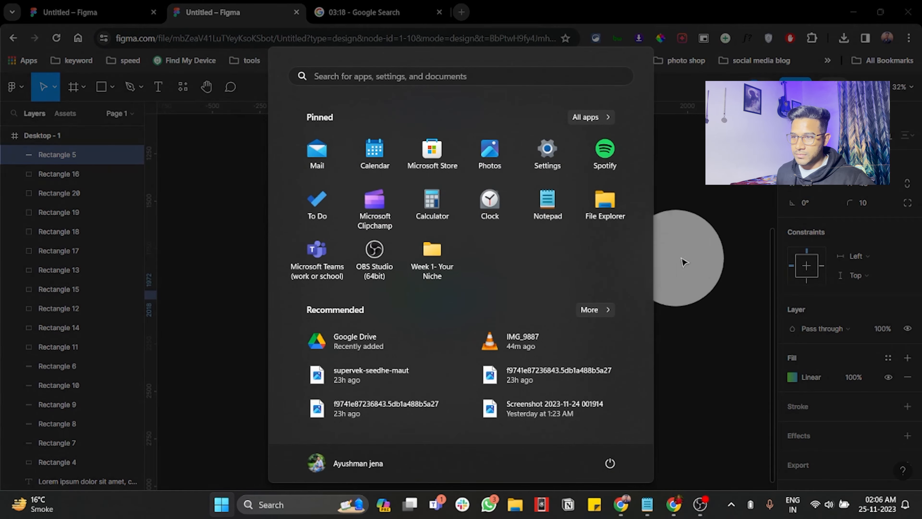
{"action": "key", "text": "ctrl+z"}
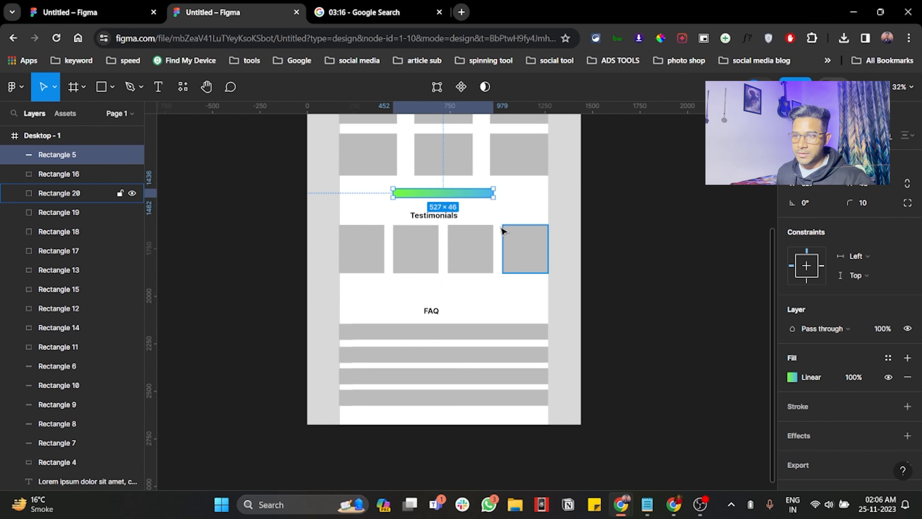
Step: Duplicate the gradient button below the testimonial cards, just above the "FAQ" heading
{"action": "left_click_drag", "start_coordinate": [461, 198], "coordinate": [463, 301]}
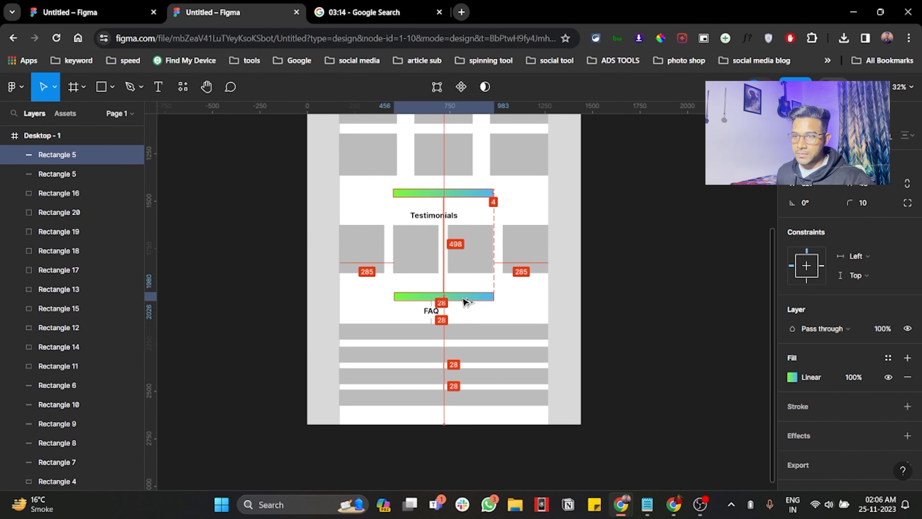
{"action": "left_click", "coordinate": [691, 216]}
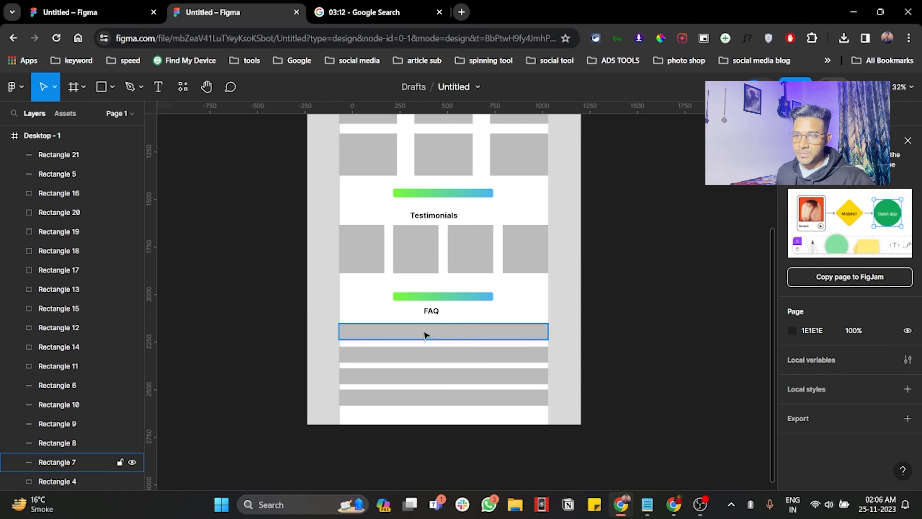
{"action": "scroll", "coordinate": [425, 333], "scroll_direction": "up", "scroll_amount": 10}
{"action": "scroll", "coordinate": [427, 331], "scroll_direction": "down", "scroll_amount": 5}
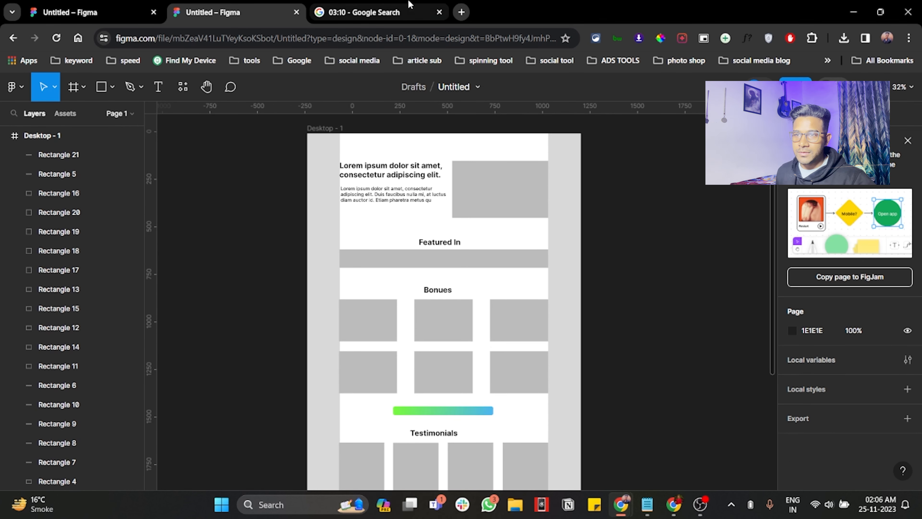
{"action": "left_click", "coordinate": [367, 12]}
{"action": "left_click", "coordinate": [257, 6]}
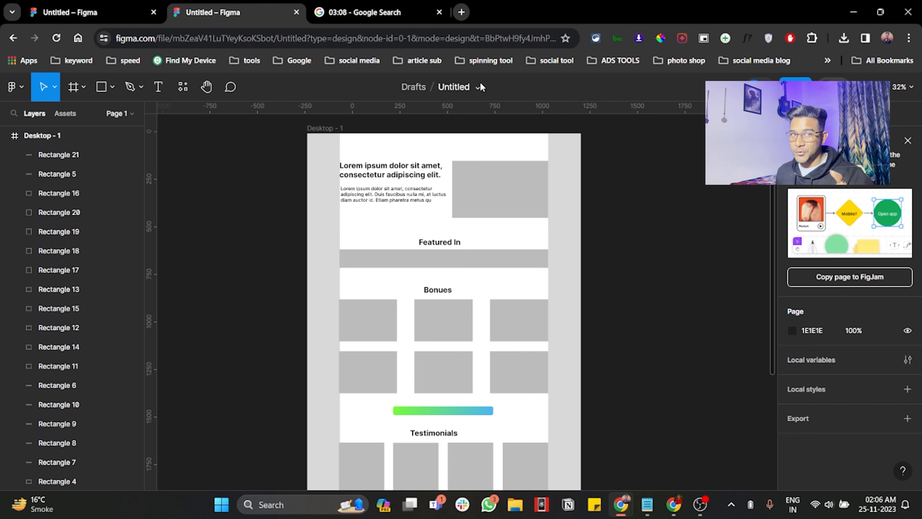
{"action": "scroll", "coordinate": [571, 171], "scroll_direction": "down", "scroll_amount": 4}
{"action": "scroll", "coordinate": [496, 232], "scroll_direction": "up", "scroll_amount": 6}
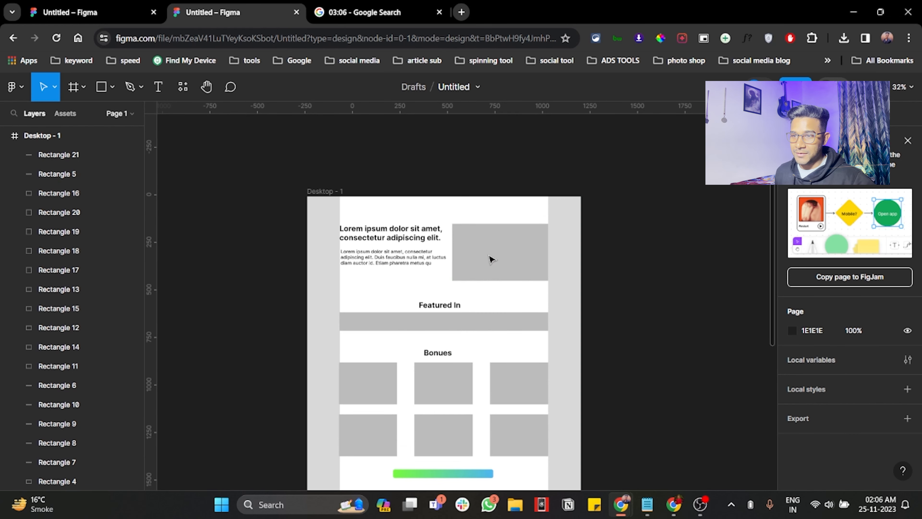
Step: Duplicate the gradient button from below the Bonues grid into the hero under the paragraph and narrow the copy to 481 × 46
{"action": "left_click_drag", "start_coordinate": [434, 474], "coordinate": [385, 282]}
{"action": "scroll", "coordinate": [384, 282], "scroll_direction": "up", "scroll_amount": 4}
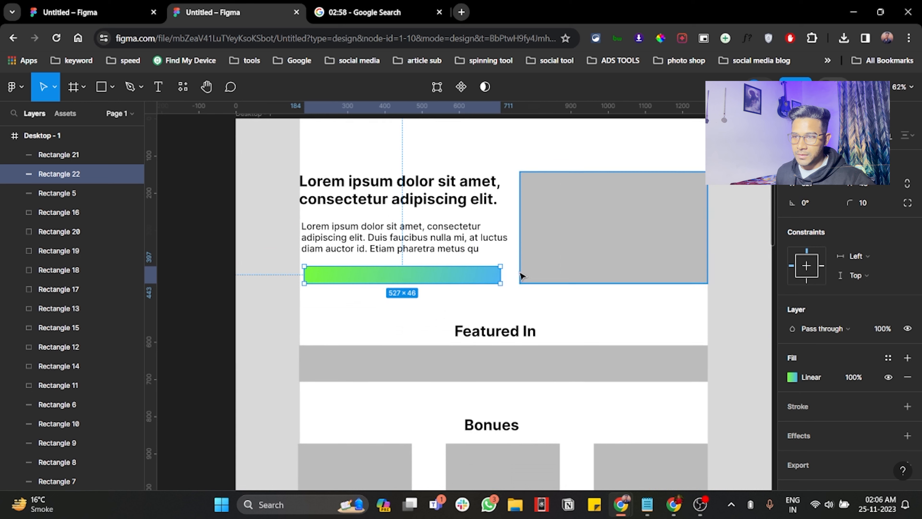
{"action": "left_click_drag", "start_coordinate": [477, 272], "coordinate": [455, 273]}
{"action": "key", "text": "ctrl+z"}
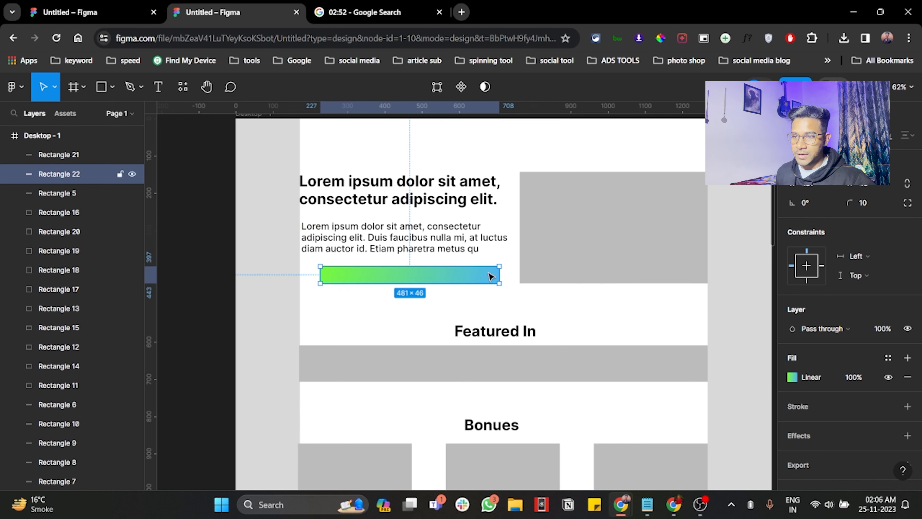
Step: Shift the hero's gradient button slightly left so it sits centred under the paragraph
{"action": "scroll", "coordinate": [552, 288], "scroll_direction": "down", "scroll_amount": 3}
{"action": "left_click", "coordinate": [737, 243]}
{"action": "scroll", "coordinate": [703, 286], "scroll_direction": "down", "scroll_amount": 3}
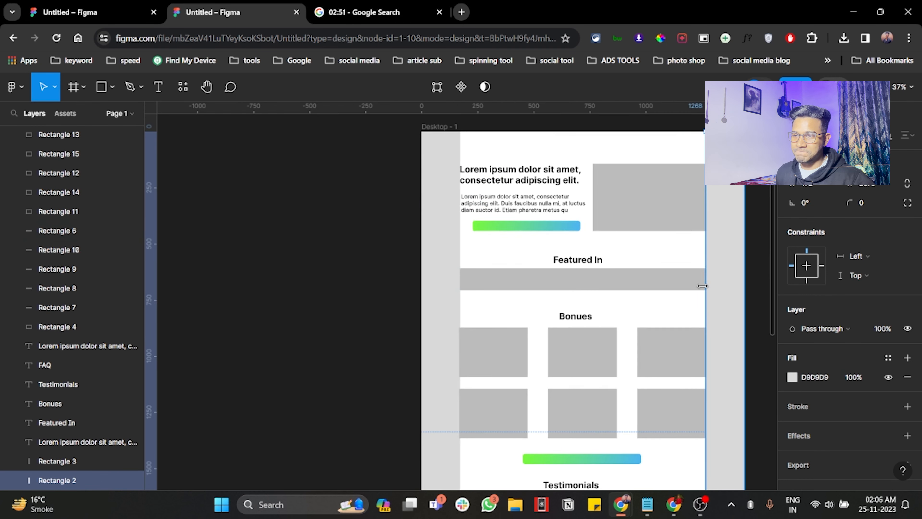
{"action": "left_click", "coordinate": [527, 226]}
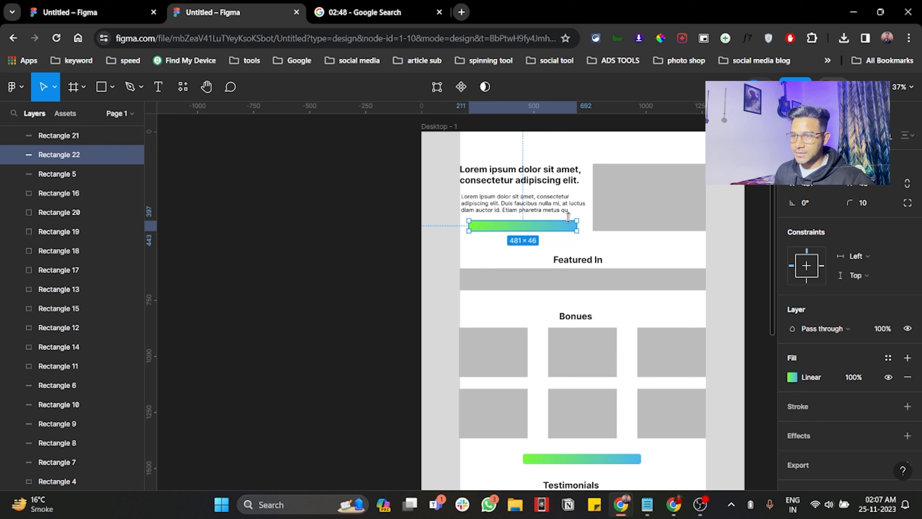
{"action": "scroll", "coordinate": [613, 241], "scroll_direction": "down", "scroll_amount": 4}
{"action": "left_click", "coordinate": [531, 220]}
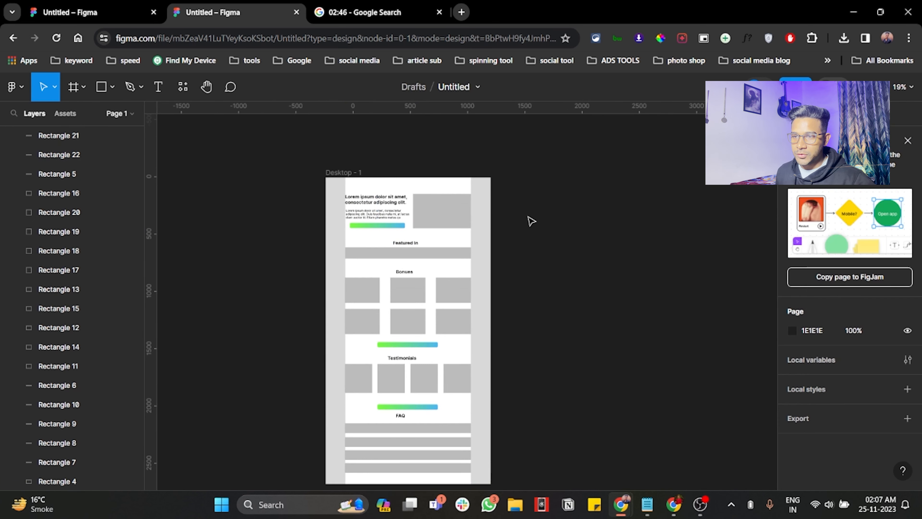
Step: Lengthen the Desktop - 1 frame downwards to 1440 × 4116
{"action": "scroll", "coordinate": [426, 228], "scroll_direction": "left", "scroll_amount": 5}
{"action": "scroll", "coordinate": [529, 214], "scroll_direction": "down", "scroll_amount": 3}
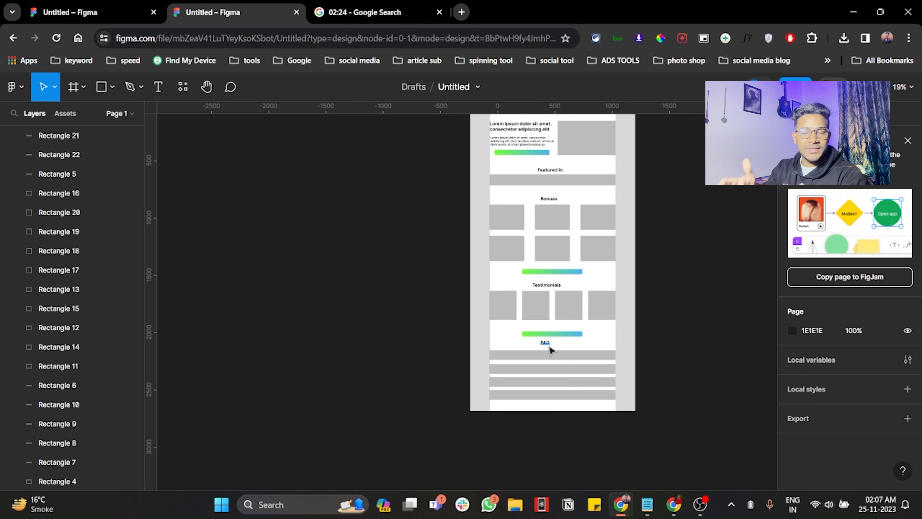
{"action": "left_click", "coordinate": [541, 410]}
{"action": "left_click_drag", "start_coordinate": [541, 410], "coordinate": [542, 464]}
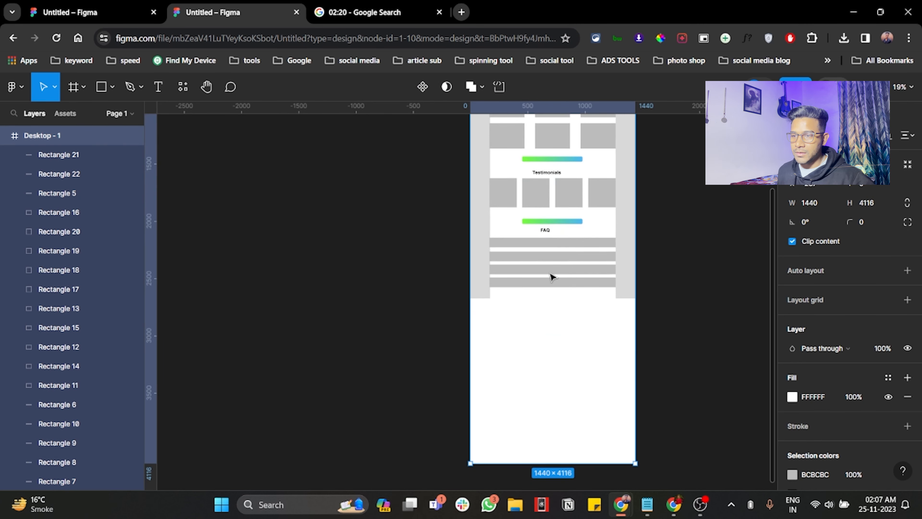
{"action": "left_click_drag", "start_coordinate": [488, 333], "coordinate": [449, 310]}
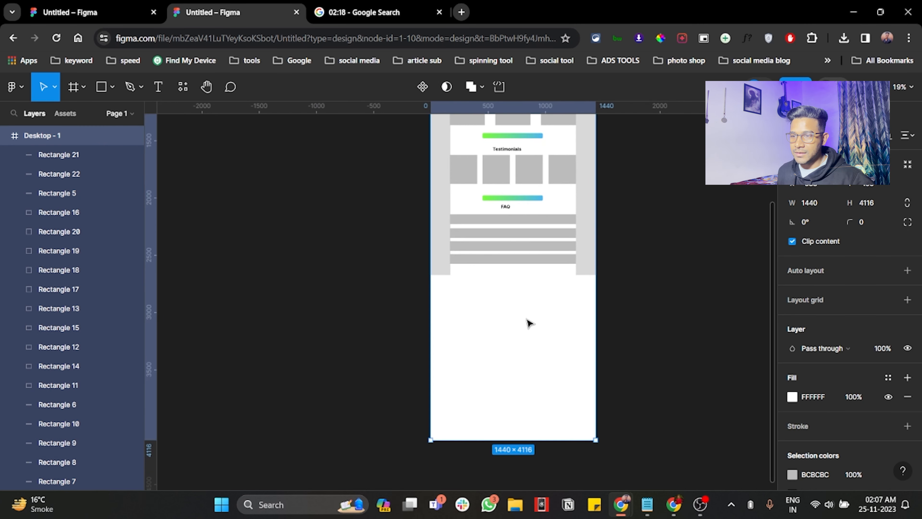
Step: Move the four FAQ bars and the "FAQ" heading down near the bottom of the lengthened frame
{"action": "left_click", "coordinate": [710, 278]}
{"action": "left_click_drag", "start_coordinate": [678, 315], "coordinate": [499, 359]}
{"action": "left_click_drag", "start_coordinate": [508, 212], "coordinate": [507, 344]}
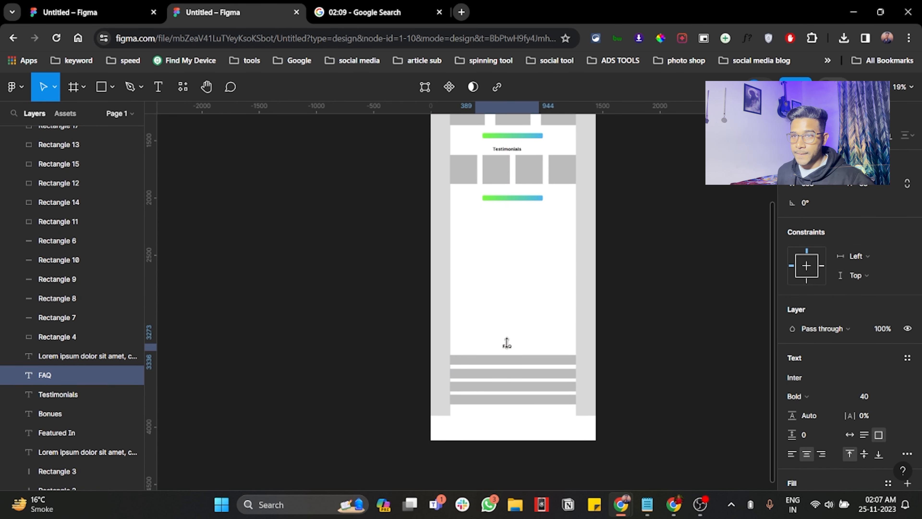
{"action": "scroll", "coordinate": [515, 226], "scroll_direction": "up", "scroll_amount": 3}
{"action": "left_click", "coordinate": [513, 225]}
{"action": "left_click_drag", "start_coordinate": [512, 224], "coordinate": [504, 287]}
{"action": "key", "text": "ctrl+z"}
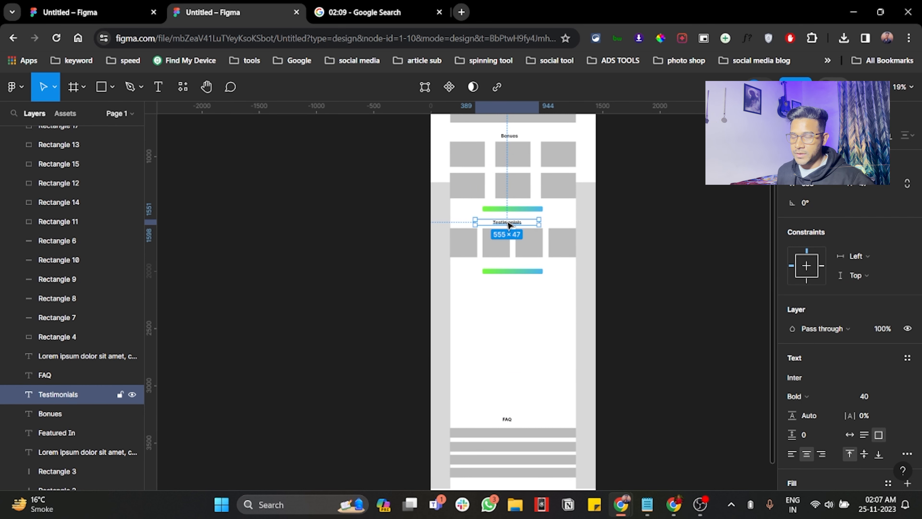
Step: Duplicate the "Testimonials" heading below the gradient button under the testimonial cards and retitle the copy "What You'll learn"
{"action": "left_click_drag", "start_coordinate": [507, 225], "coordinate": [507, 293]}
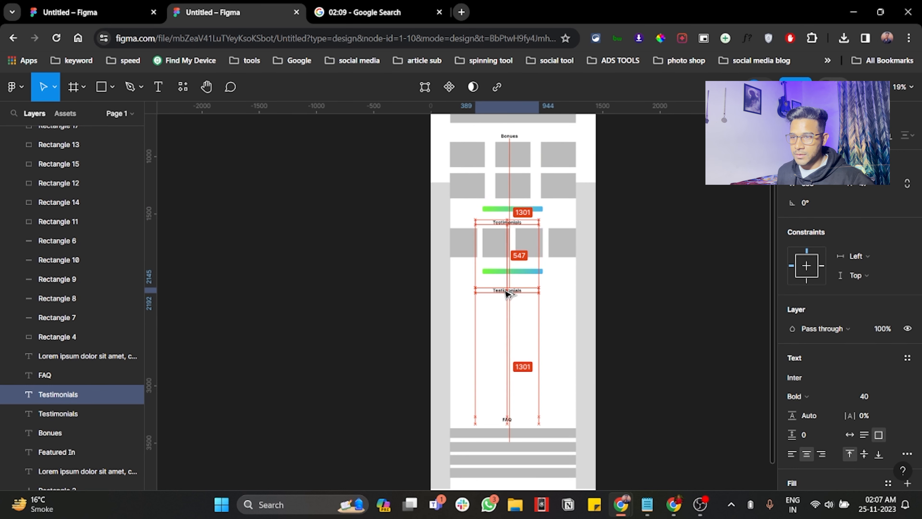
{"action": "scroll", "coordinate": [509, 293], "scroll_direction": "up", "scroll_amount": 3}
{"action": "double_click", "coordinate": [507, 291]}
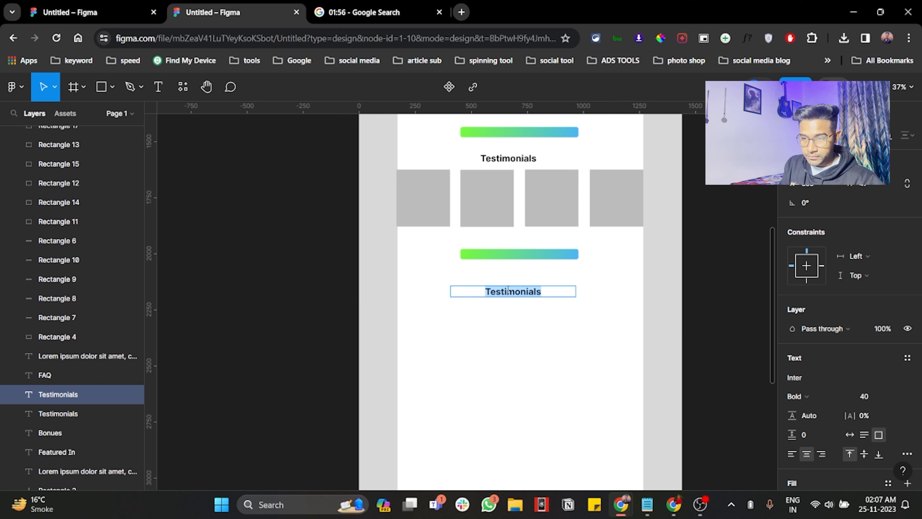
{"action": "type", "text": "Wha"}
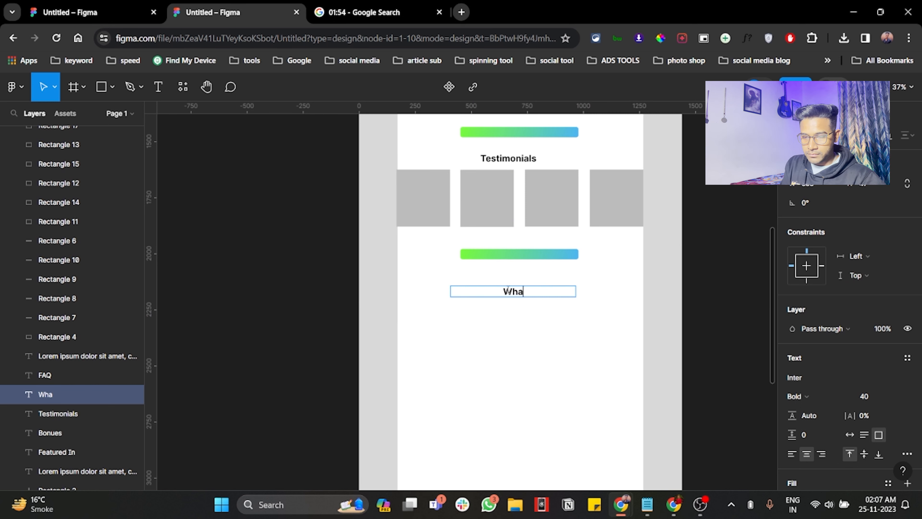
{"action": "type", "text": "t You"}
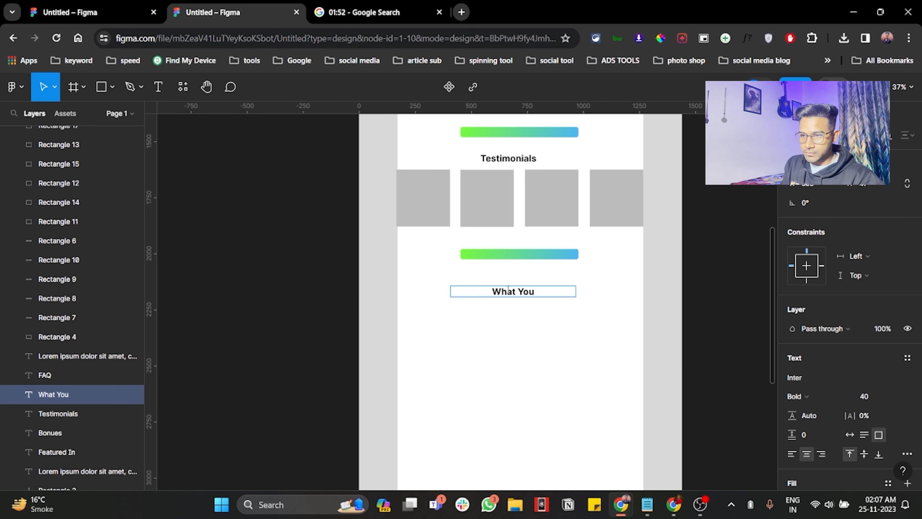
{"action": "type", "text": "'ll lesrn"}
{"action": "key", "text": "BackSpace"}
{"action": "key", "text": "BackSpace"}
{"action": "key", "text": "BackSpace"}
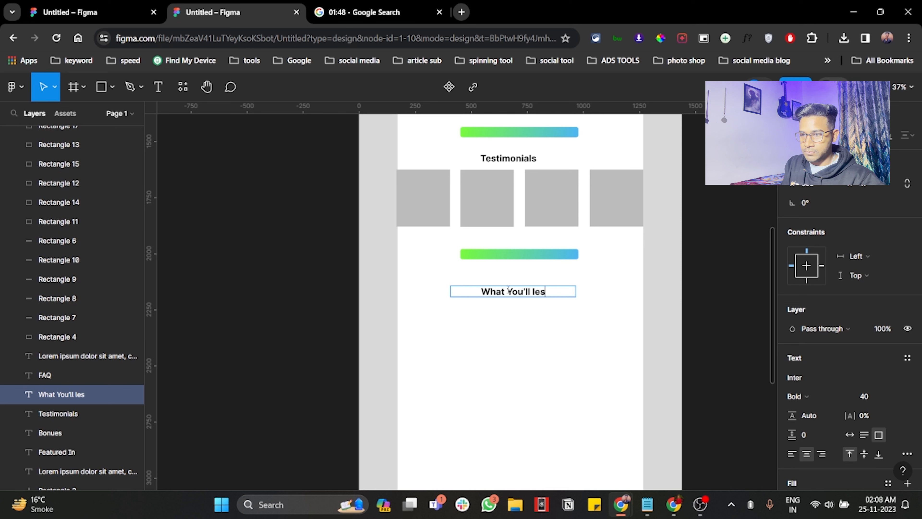
{"action": "type", "text": "arn"}
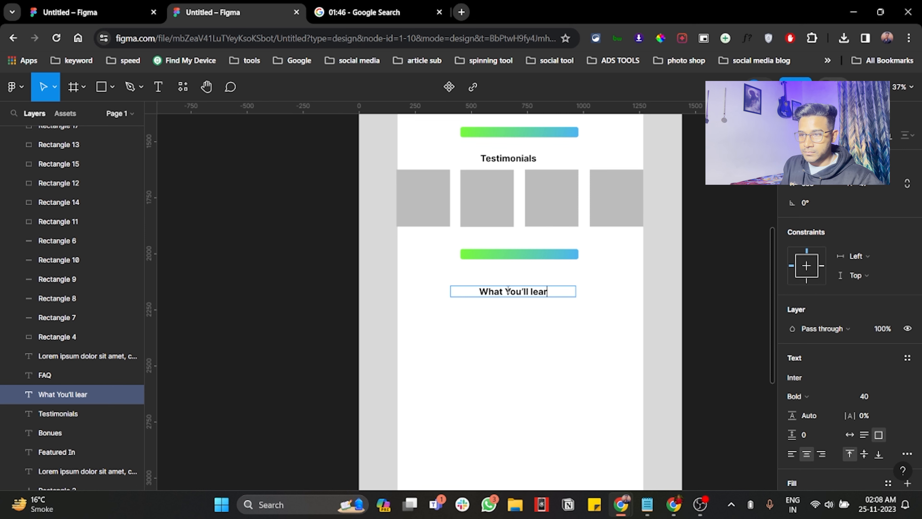
Step: Finish the new heading below the testimonial cards' gradient button so it reads "What You'll learn"
{"action": "key", "text": "ctrl+a"}
{"action": "key", "text": "Escape"}
{"action": "left_click", "coordinate": [519, 300]}
Step: Copy the uppermost FAQ bar as a vector shape up under the "What You'll learn" heading, making two bars there
{"action": "scroll", "coordinate": [519, 299], "scroll_direction": "down", "scroll_amount": 3}
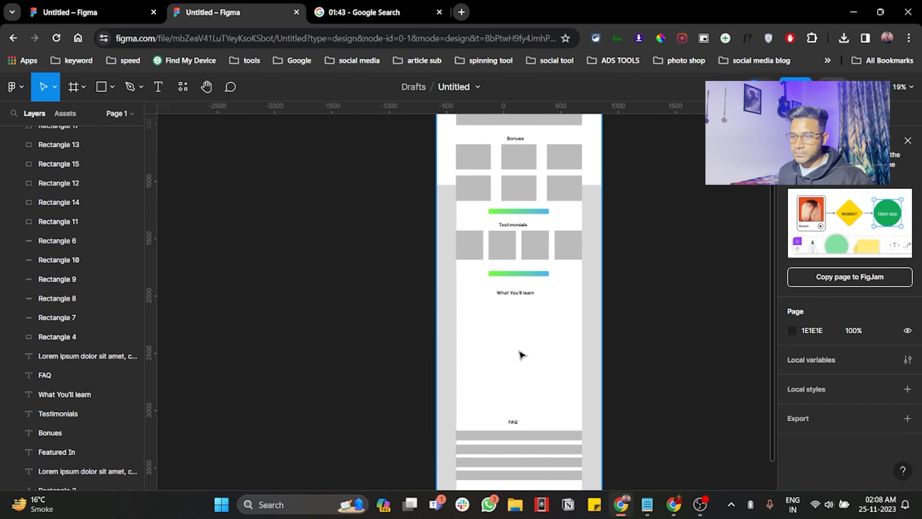
{"action": "double_click", "coordinate": [522, 437]}
{"action": "left_click_drag", "start_coordinate": [533, 436], "coordinate": [532, 305]}
{"action": "scroll", "coordinate": [535, 312], "scroll_direction": "up", "scroll_amount": 3}
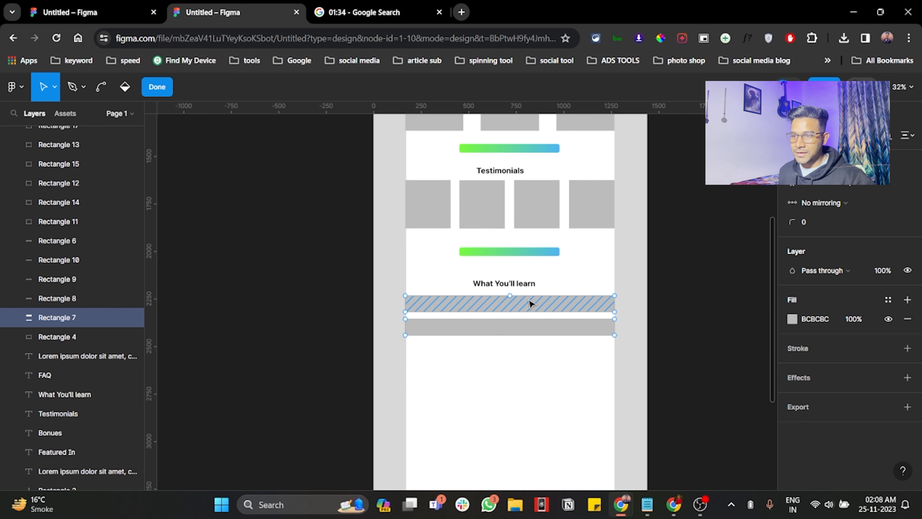
{"action": "key", "text": "Escape"}
{"action": "key", "text": "Escape"}
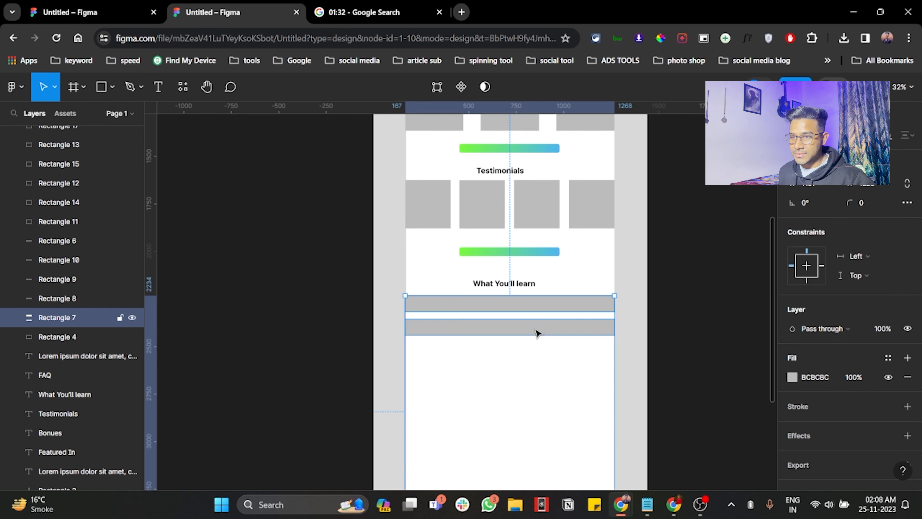
{"action": "left_click", "coordinate": [530, 333]}
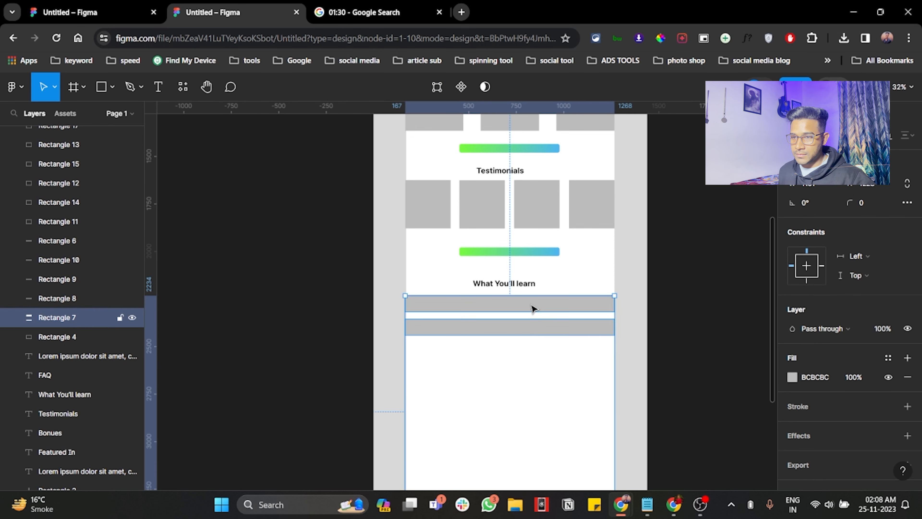
{"action": "left_click", "coordinate": [651, 321]}
{"action": "left_click", "coordinate": [563, 305]}
{"action": "key", "text": "Escape"}
{"action": "left_click", "coordinate": [549, 307]}
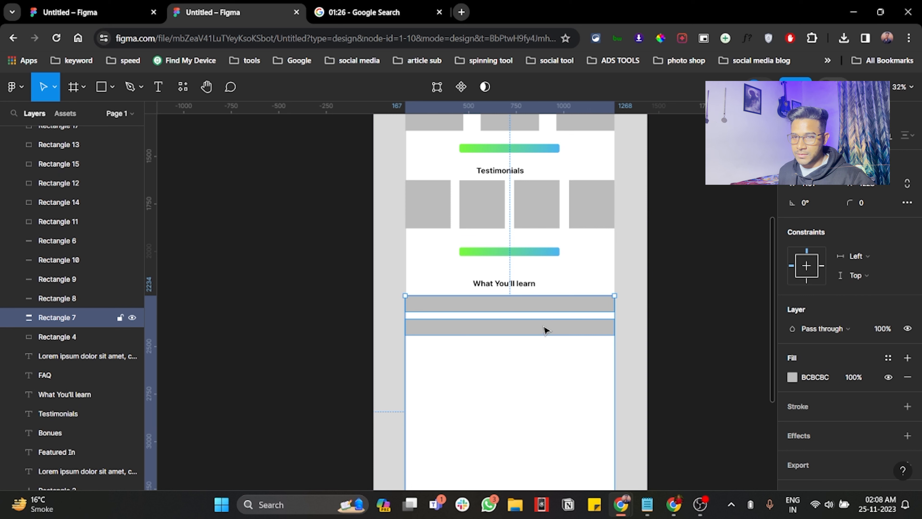
{"action": "left_click", "coordinate": [343, 328]}
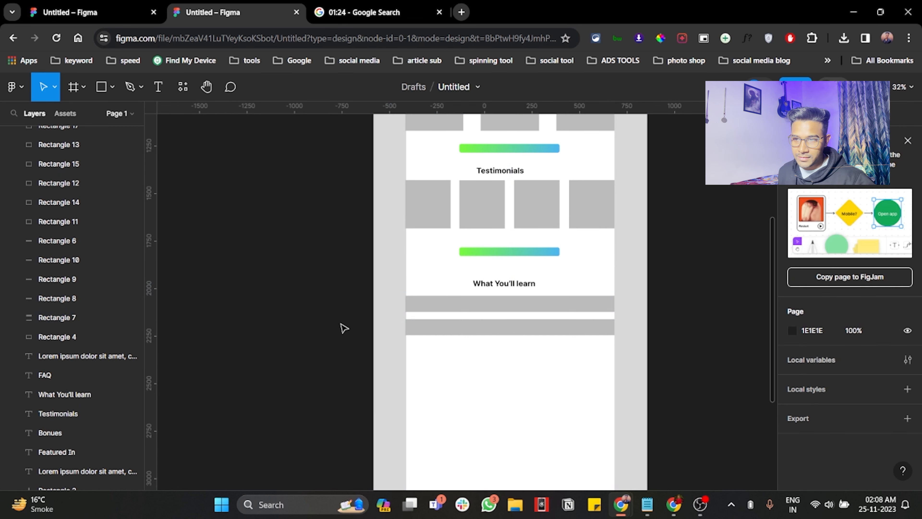
{"action": "key", "text": "ctrl+z"}
{"action": "left_click", "coordinate": [334, 324]}
{"action": "key", "text": "ctrl+z"}
{"action": "left_click", "coordinate": [335, 325]}
{"action": "key", "text": "ctrl+z"}
Step: Duplicate the two "What You'll learn" bars directly below themselves in vector editing to make four stacked bars
{"action": "key", "text": "Return"}
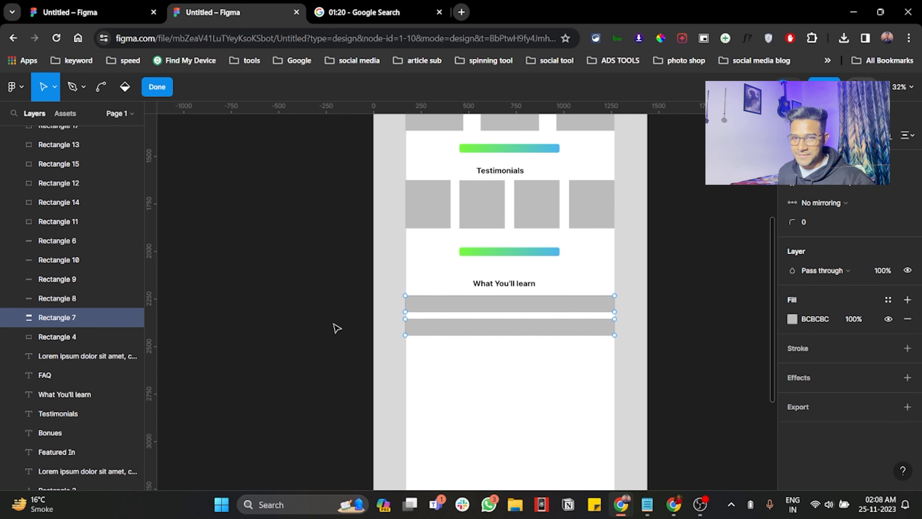
{"action": "left_click_drag", "start_coordinate": [557, 328], "coordinate": [557, 377]}
{"action": "scroll", "coordinate": [556, 367], "scroll_direction": "down", "scroll_amount": 2}
Step: Duplicate the "What You'll learn" heading below its four bars and retitle the copy "Who is this for?"
{"action": "left_click", "coordinate": [519, 257]}
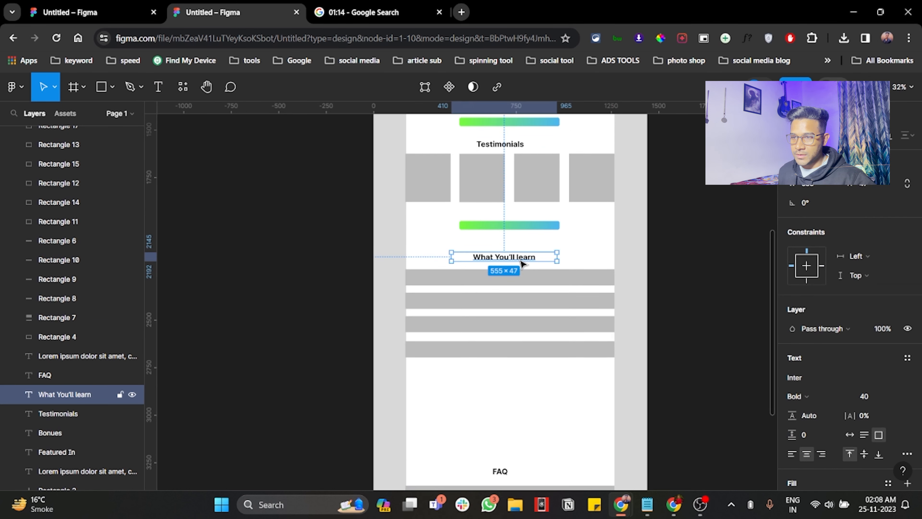
{"action": "left_click_drag", "start_coordinate": [520, 261], "coordinate": [521, 378]}
{"action": "double_click", "coordinate": [520, 376]}
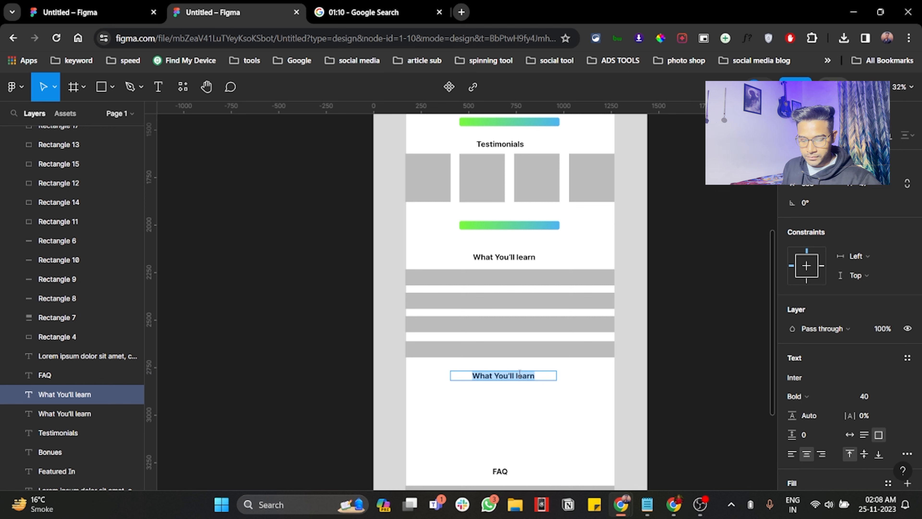
{"action": "type", "text": "Whio"}
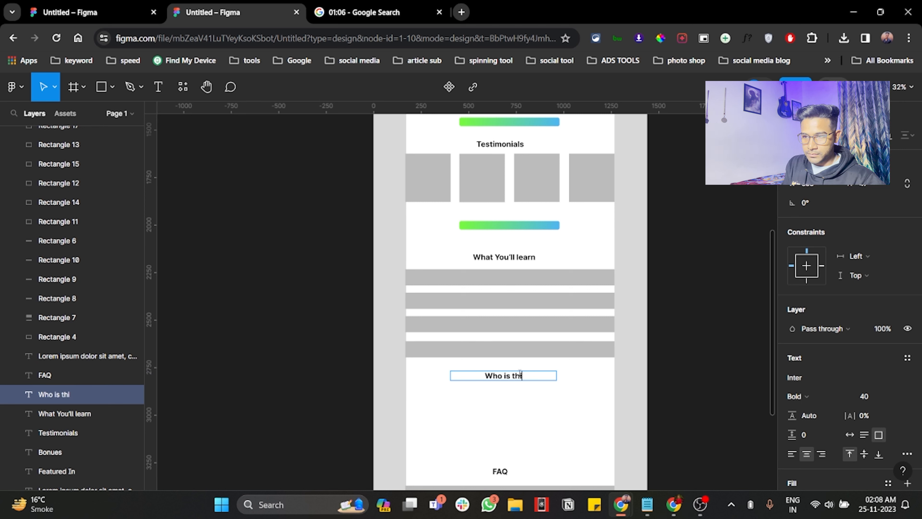
{"action": "type", "text": "s this for?"}
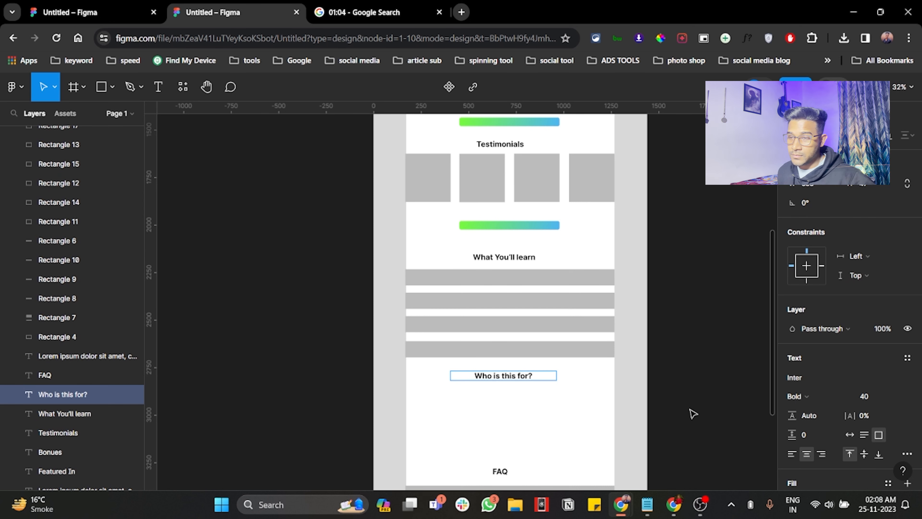
{"action": "key", "text": "Escape"}
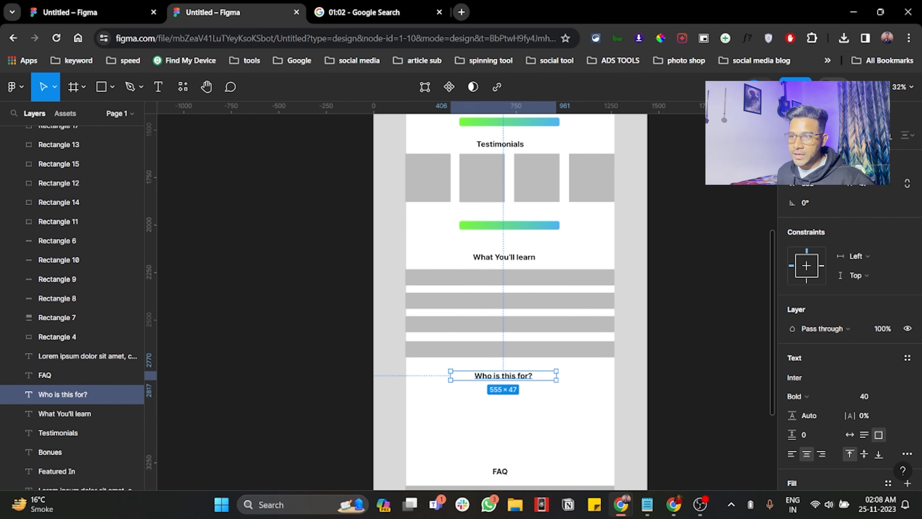
Step: Delete the two light grey margin rectangles along both sides of the desktop frame
{"action": "left_click", "coordinate": [644, 180]}
{"action": "key", "text": "Delete"}
{"action": "left_click", "coordinate": [387, 204]}
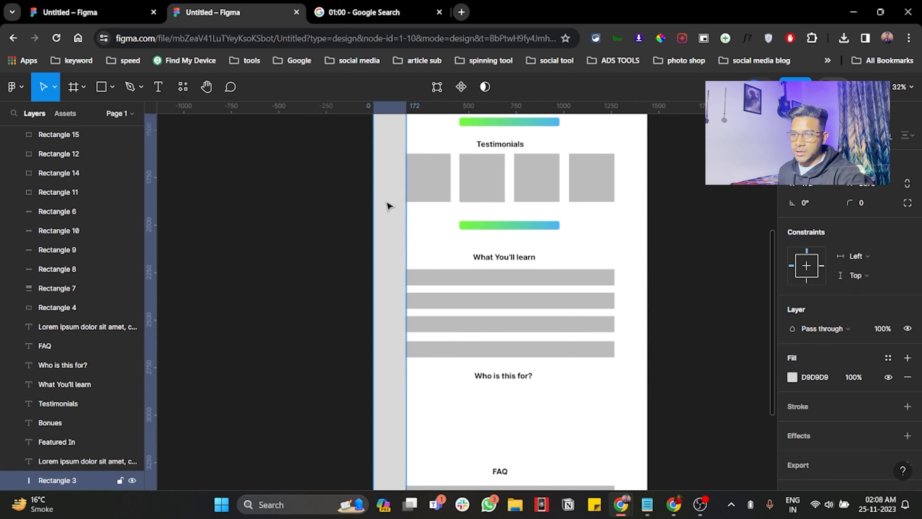
{"action": "key", "text": "Delete"}
Step: Move the gradient button from under the testimonial cards down to just above the "FAQ" heading
{"action": "scroll", "coordinate": [570, 243], "scroll_direction": "down", "scroll_amount": 5}
{"action": "left_click_drag", "start_coordinate": [545, 226], "coordinate": [541, 372]}
{"action": "scroll", "coordinate": [530, 327], "scroll_direction": "up", "scroll_amount": 3}
Step: Copy the lower FAQ bars up under the "Who is this for?" heading as three stacked bars
{"action": "left_click", "coordinate": [565, 225]}
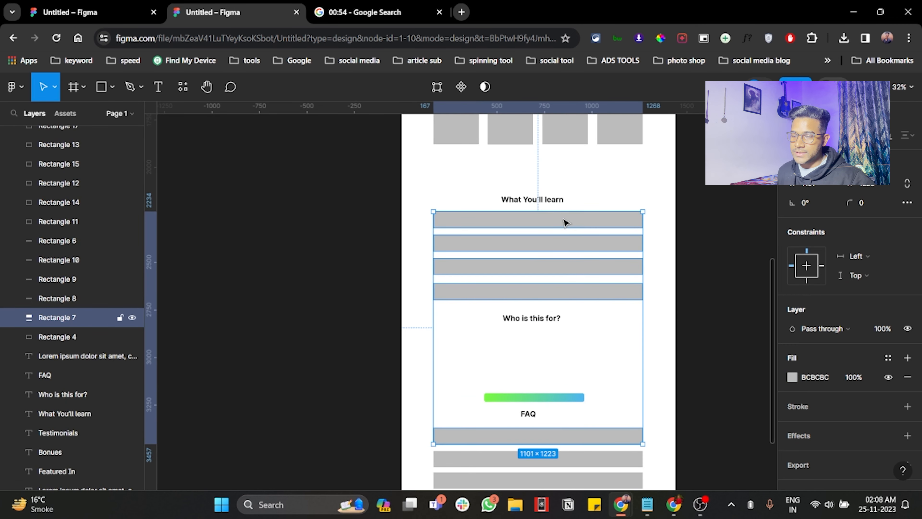
{"action": "left_click", "coordinate": [574, 459]}
{"action": "left_click_drag", "start_coordinate": [574, 458], "coordinate": [571, 387]}
Step: Nudge the gradient button above "FAQ" slightly down, away from the "Who is this for?" bars
{"action": "left_click", "coordinate": [548, 400]}
{"action": "scroll", "coordinate": [582, 385], "scroll_direction": "down", "scroll_amount": 2}
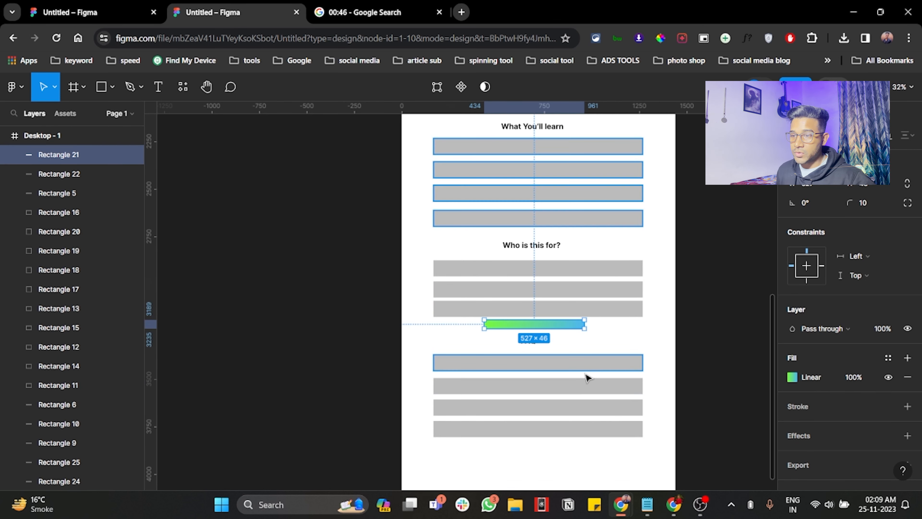
{"action": "key", "text": "Down"}
{"action": "key", "text": "Down"}
{"action": "key", "text": "Down"}
{"action": "key", "text": "Down"}
{"action": "key", "text": "Down"}
{"action": "key", "text": "Down"}
{"action": "key", "text": "Down"}
{"action": "key", "text": "Down"}
{"action": "key", "text": "Down"}
{"action": "key", "text": "Down"}
{"action": "key", "text": "Down"}
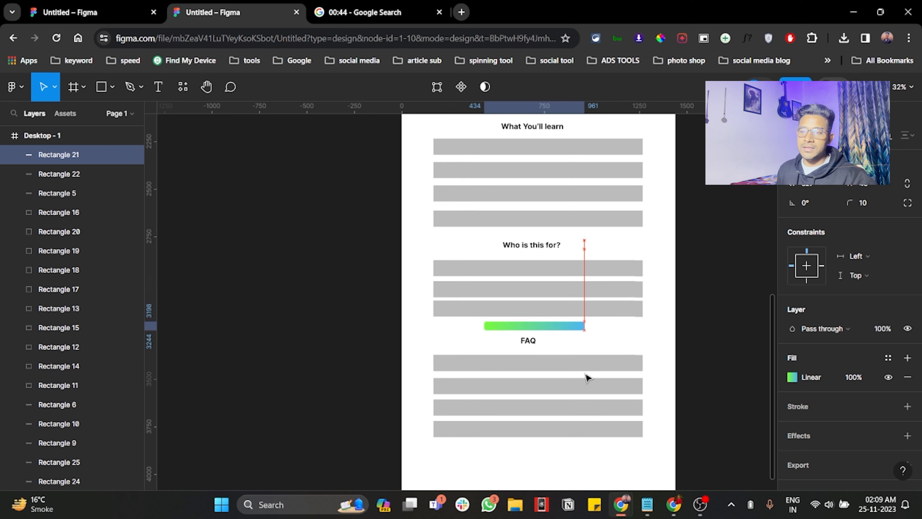
Step: Shift the "FAQ", "Who is this for?" and "What You'll learn" headings slightly right to centre them over their bars
{"action": "left_click_drag", "start_coordinate": [523, 348], "coordinate": [549, 349]}
{"action": "left_click_drag", "start_coordinate": [548, 245], "coordinate": [554, 249]}
{"action": "scroll", "coordinate": [554, 249], "scroll_direction": "up", "scroll_amount": 2}
{"action": "left_click", "coordinate": [541, 163]}
{"action": "left_click_drag", "start_coordinate": [541, 163], "coordinate": [547, 165]}
{"action": "scroll", "coordinate": [531, 290], "scroll_direction": "down", "scroll_amount": 5}
{"action": "scroll", "coordinate": [531, 291], "scroll_direction": "up", "scroll_amount": 12}
{"action": "scroll", "coordinate": [535, 289], "scroll_direction": "down", "scroll_amount": 6}
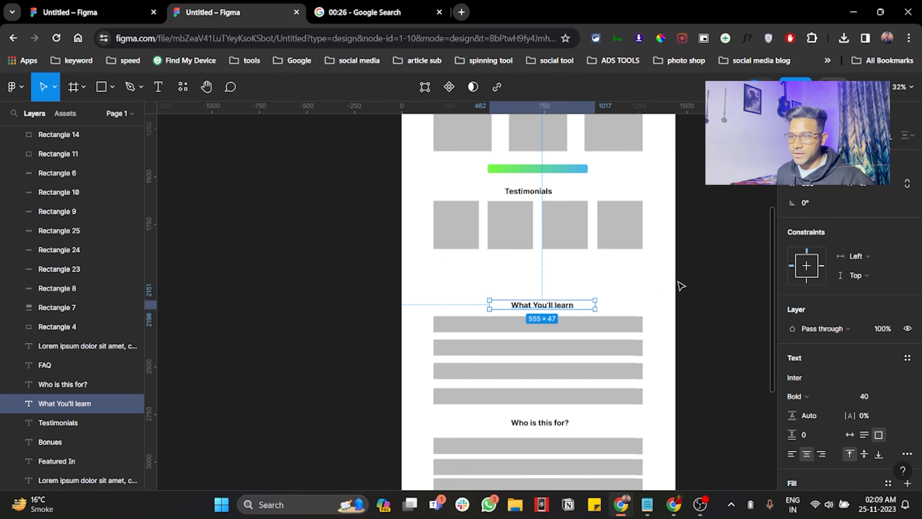
Step: Try to move the "What You'll learn" heading and its bars up towards the testimonial cards
{"action": "left_click", "coordinate": [720, 279]}
{"action": "scroll", "coordinate": [735, 278], "scroll_direction": "down", "scroll_amount": 5}
{"action": "scroll", "coordinate": [700, 272], "scroll_direction": "right", "scroll_amount": 5}
{"action": "scroll", "coordinate": [368, 218], "scroll_direction": "up", "scroll_amount": 4}
{"action": "scroll", "coordinate": [486, 231], "scroll_direction": "down", "scroll_amount": 1}
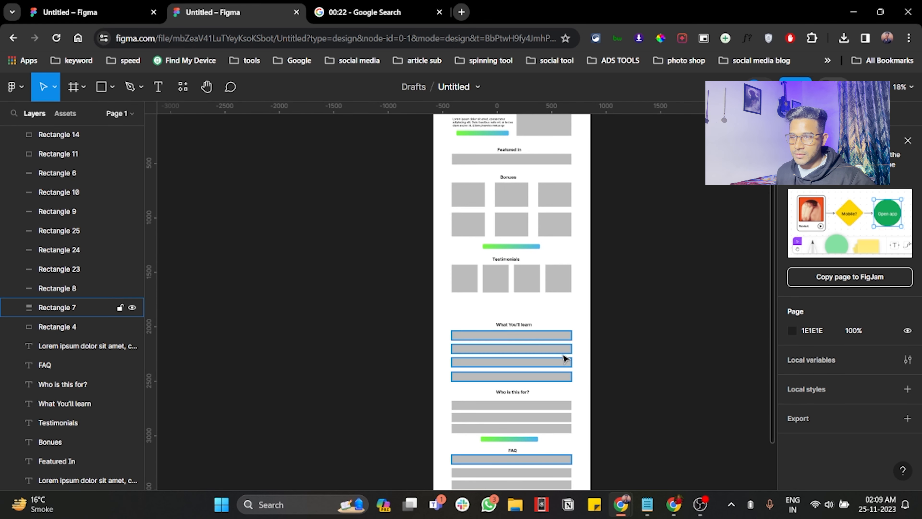
{"action": "left_click_drag", "start_coordinate": [612, 365], "coordinate": [439, 326]}
{"action": "left_click_drag", "start_coordinate": [512, 351], "coordinate": [513, 337]}
{"action": "key", "text": "ctrl+z"}
Step: Select the "What You'll learn", "Who is this for?" and "FAQ" sections together with the gradient button between them
{"action": "scroll", "coordinate": [531, 418], "scroll_direction": "down", "scroll_amount": 4}
{"action": "scroll", "coordinate": [471, 414], "scroll_direction": "up", "scroll_amount": 2}
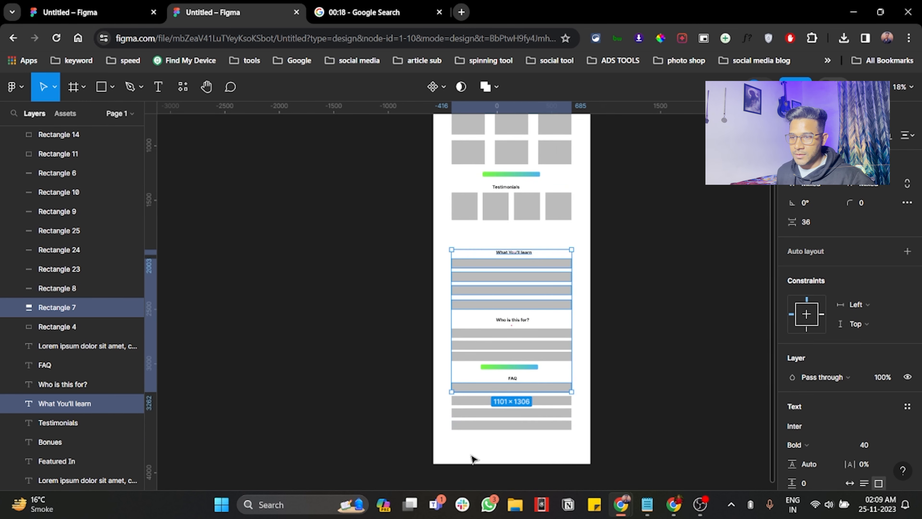
{"action": "left_click", "coordinate": [325, 408]}
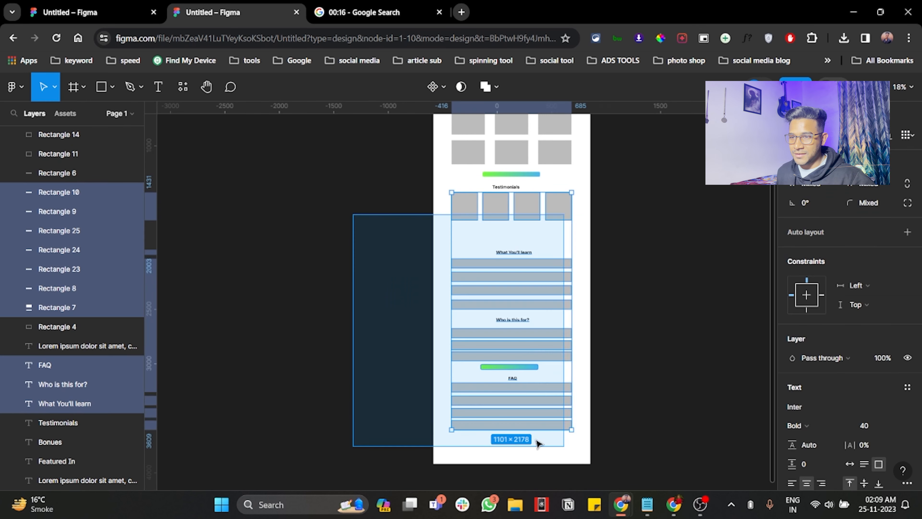